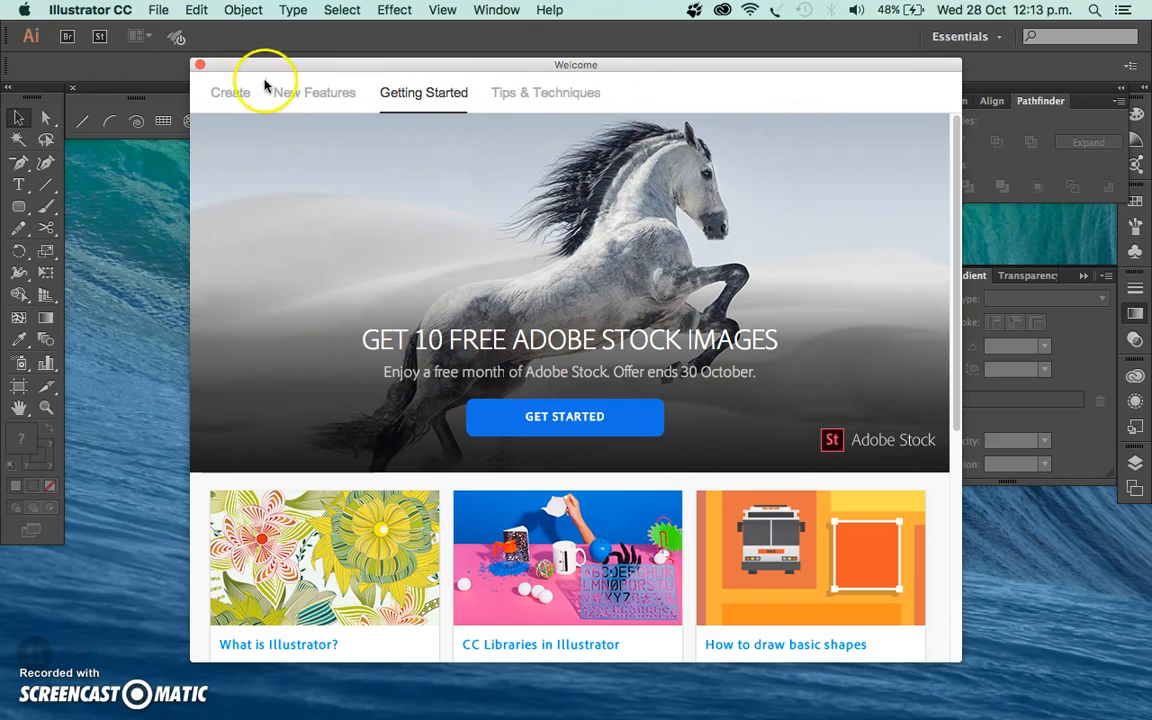
# Start a new web document and name it illustrator.
pyautogui.click(231, 94)
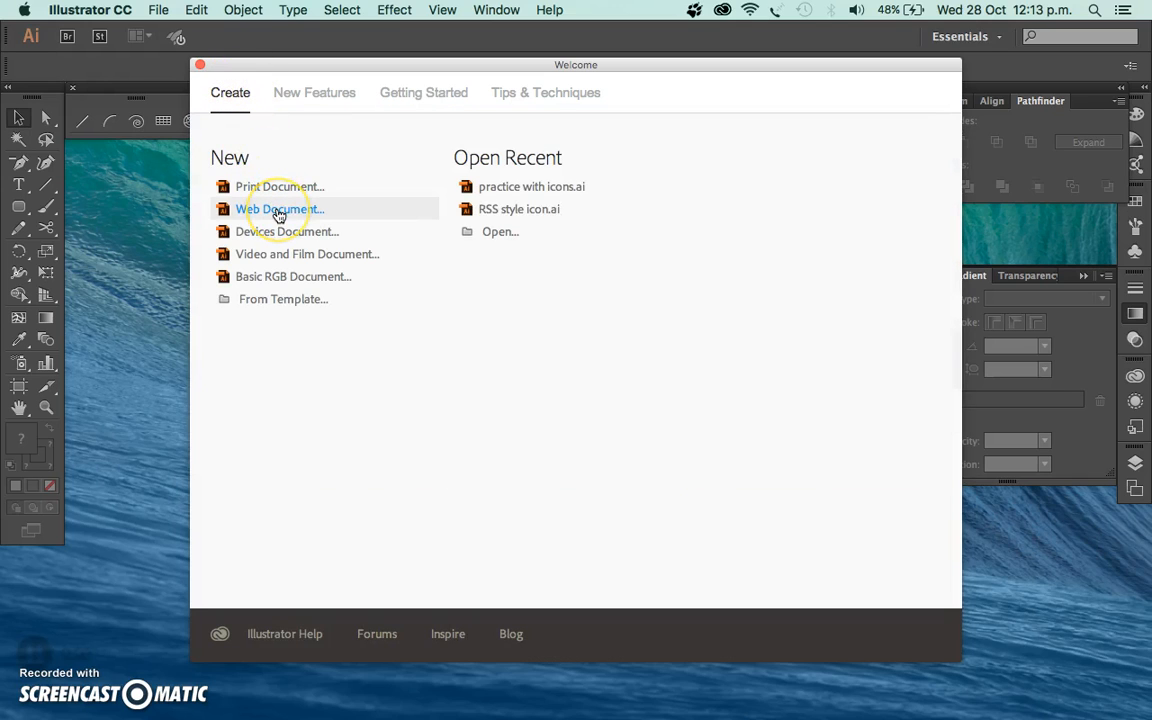
pyautogui.click(278, 188)
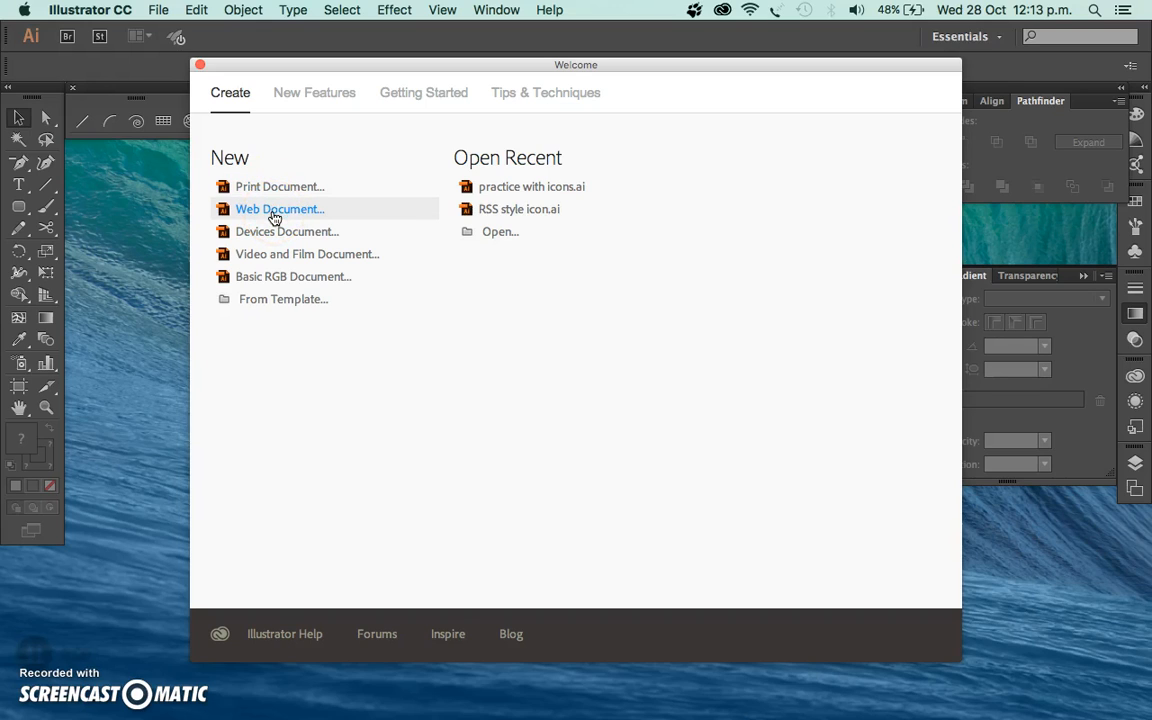
pyautogui.click(273, 213)
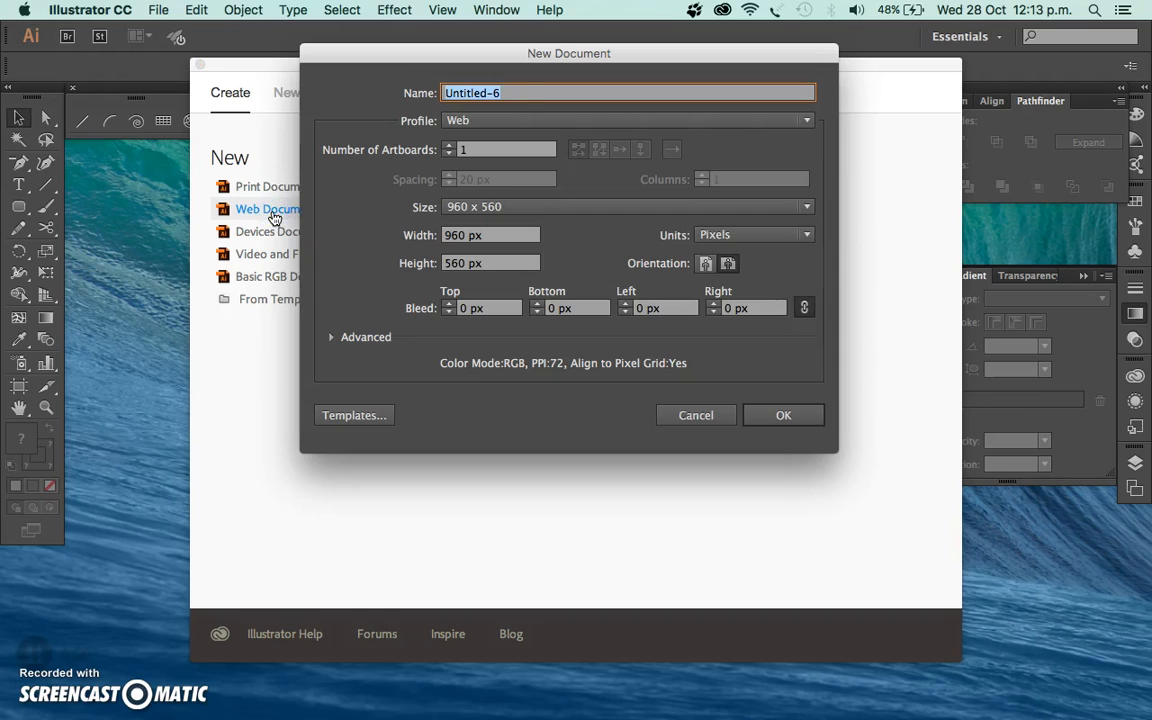
pyautogui.write('i')
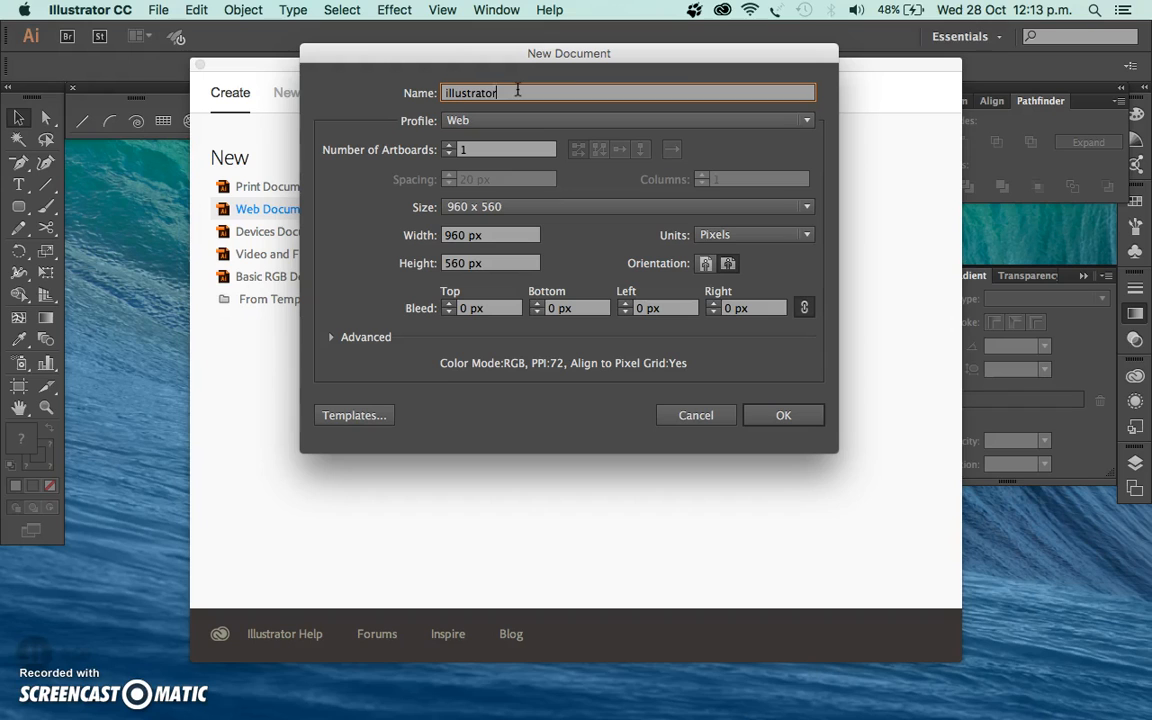
pyautogui.write('llustrator')
# Set the new document's width and height to 400 px each and create it.
pyautogui.click(461, 236)
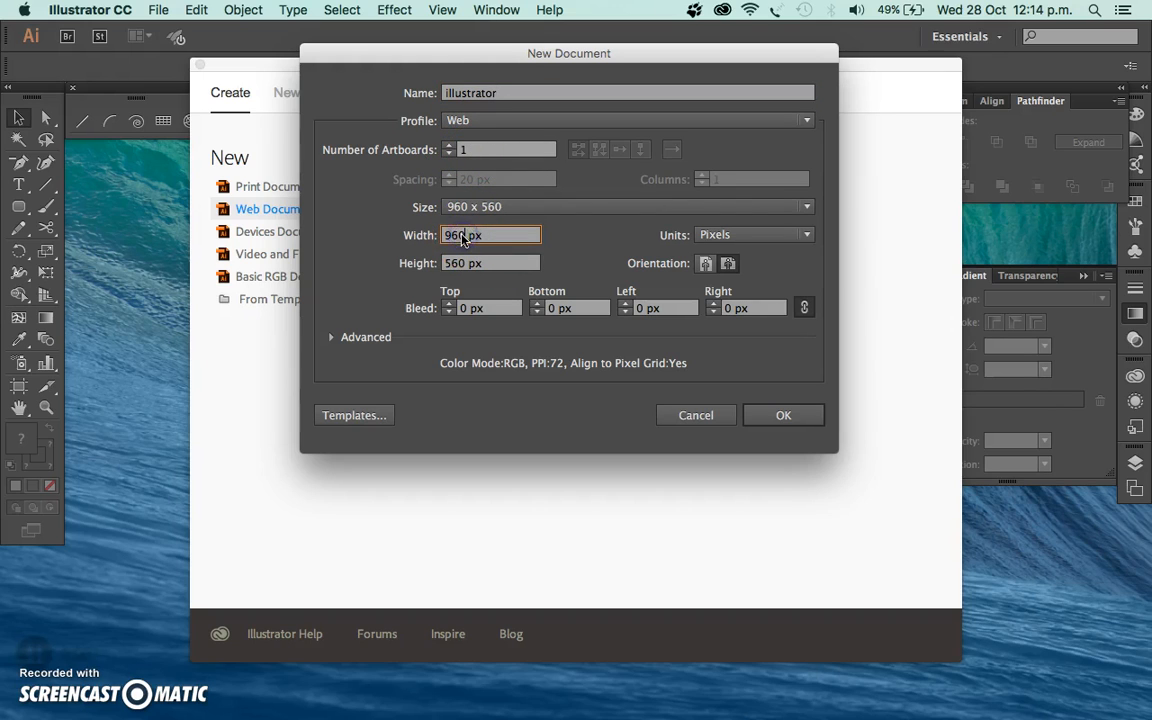
pyautogui.write('400')
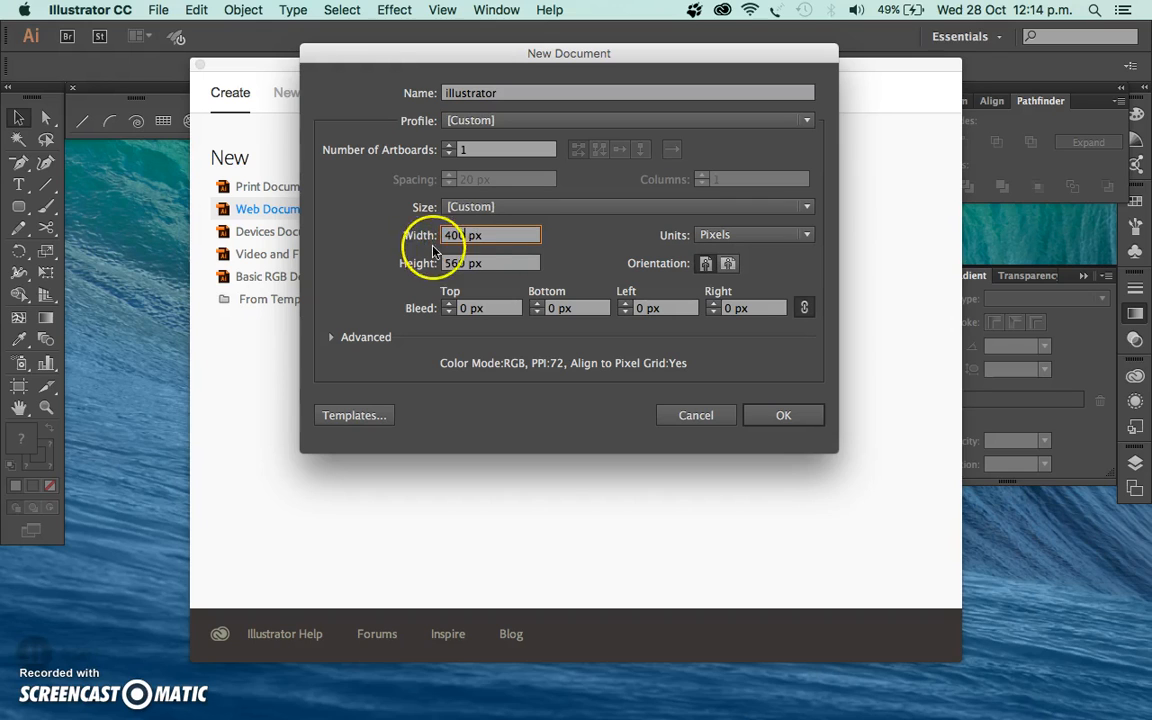
pyautogui.click(462, 263)
pyautogui.write('400')
pyautogui.click(784, 415)
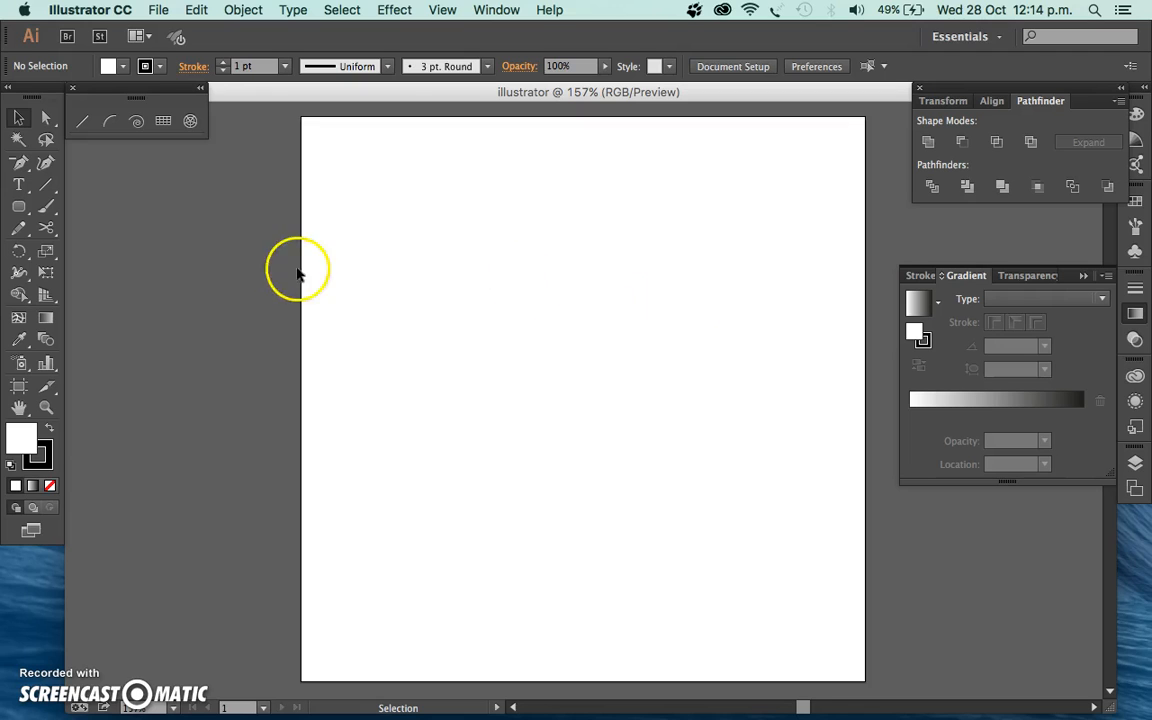
pyautogui.hscroll(5, 270, 272)
pyautogui.scroll(-3, 270, 272)
pyautogui.hscroll(-3, 262, 272)
pyautogui.scroll(4, 262, 272)
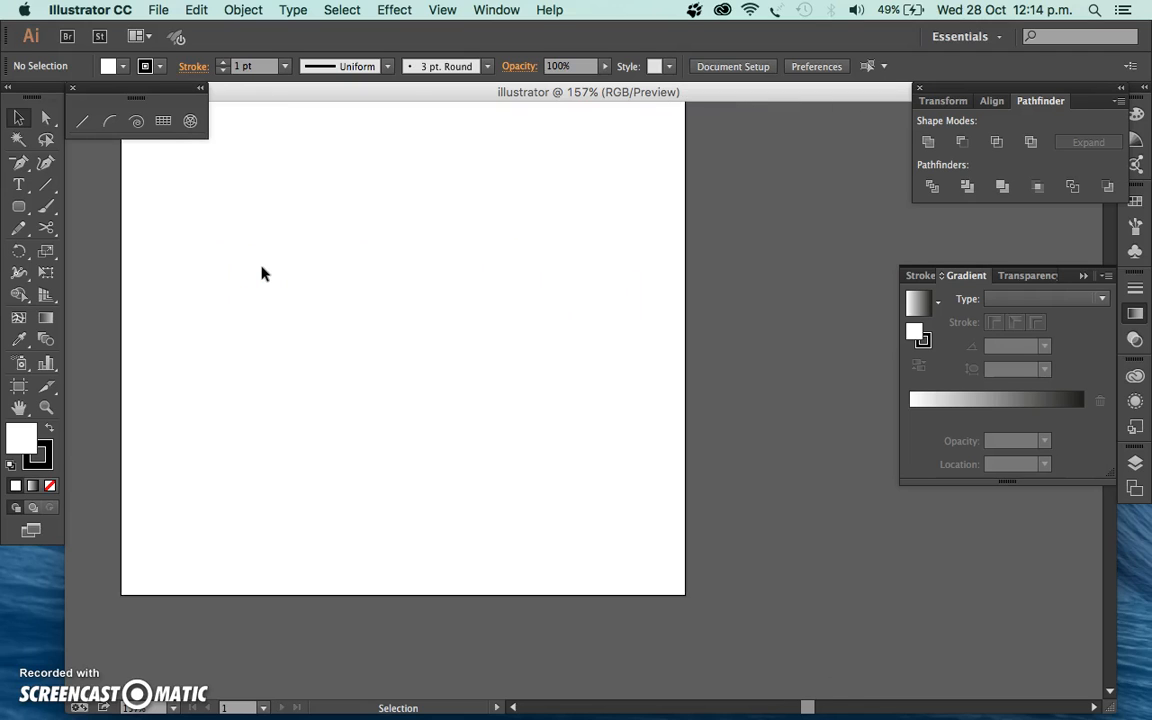
pyautogui.scroll(-3, 262, 272)
pyautogui.hscroll(-2, 262, 272)
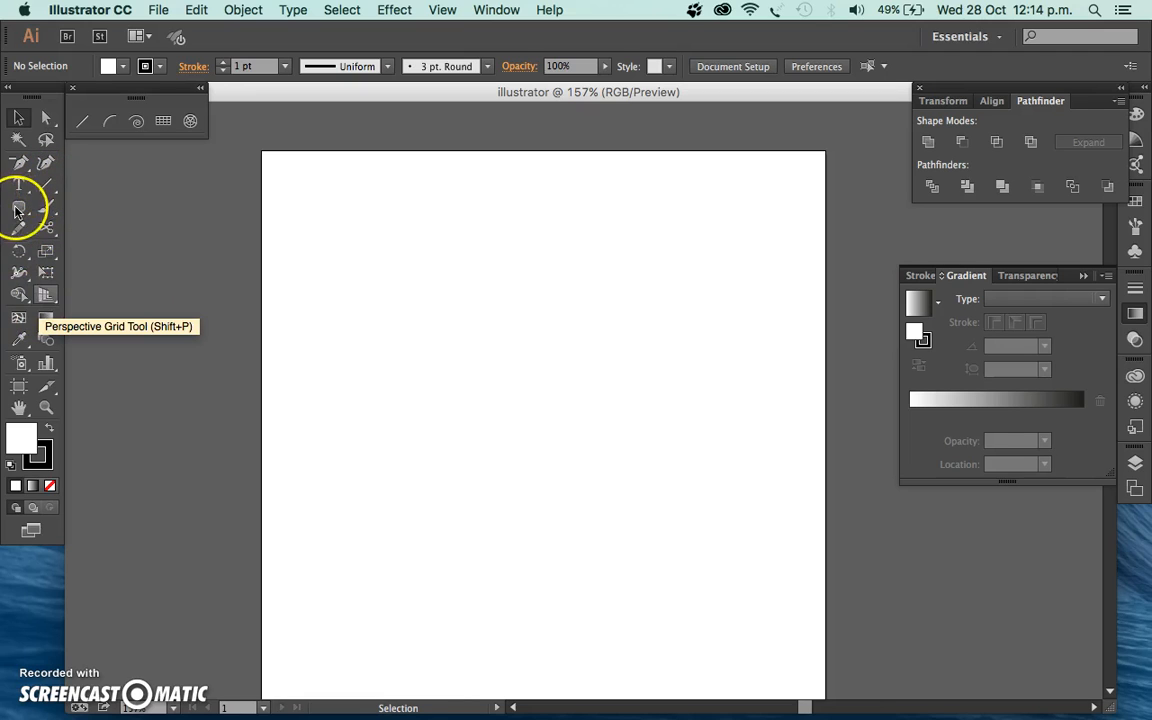
pyautogui.click(17, 208)
pyautogui.moveTo(17, 208)
pyautogui.mouseDown()
pyautogui.moveTo(118, 226)
pyautogui.moveTo(123, 301)
pyautogui.moveTo(118, 206)
pyautogui.moveTo(30, 215)
pyautogui.moveTo(22, 183)
pyautogui.moveTo(98, 231)
pyautogui.moveTo(37, 183)
pyautogui.moveTo(18, 186)
pyautogui.mouseUp()
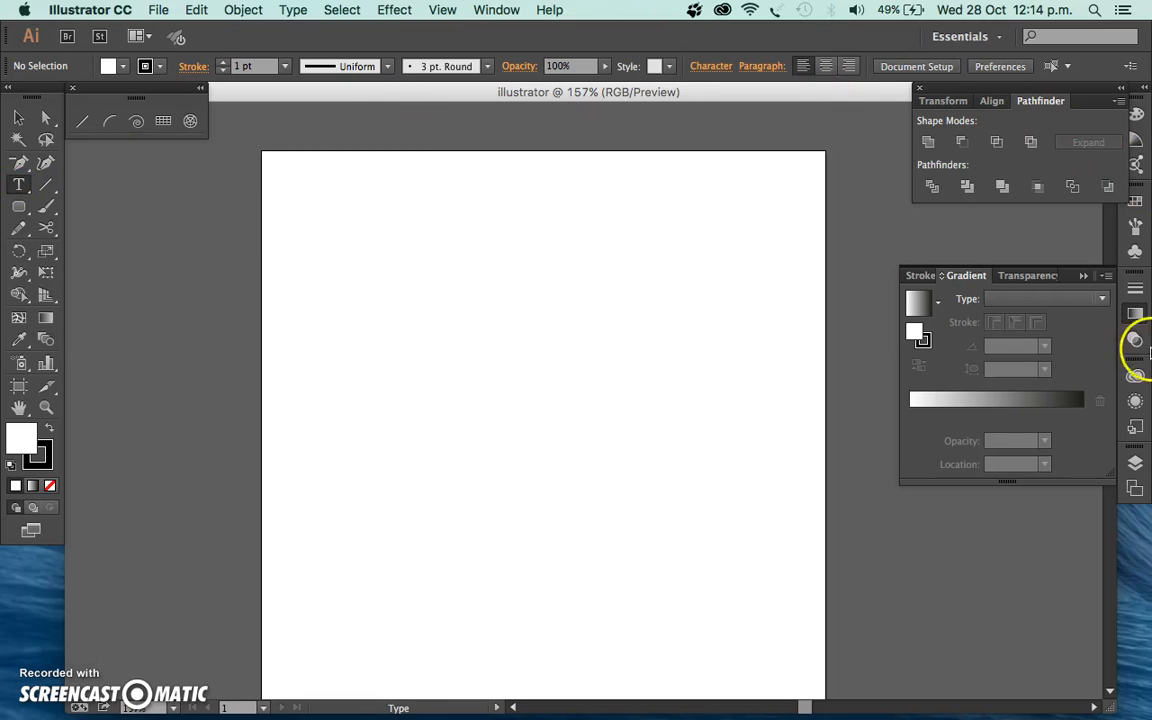
# Look over the artboards, layers, graphic styles, appearance, transparency, gradient and stroke settings.
pyautogui.click(1134, 487)
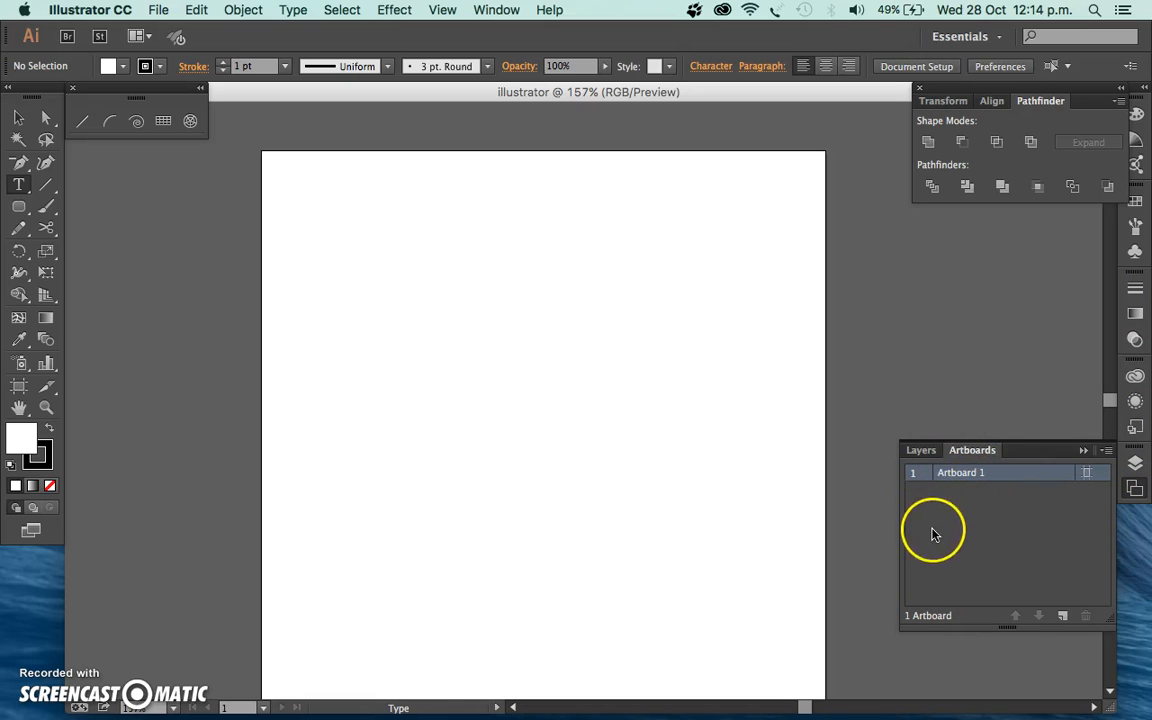
pyautogui.click(920, 451)
pyautogui.click(987, 488)
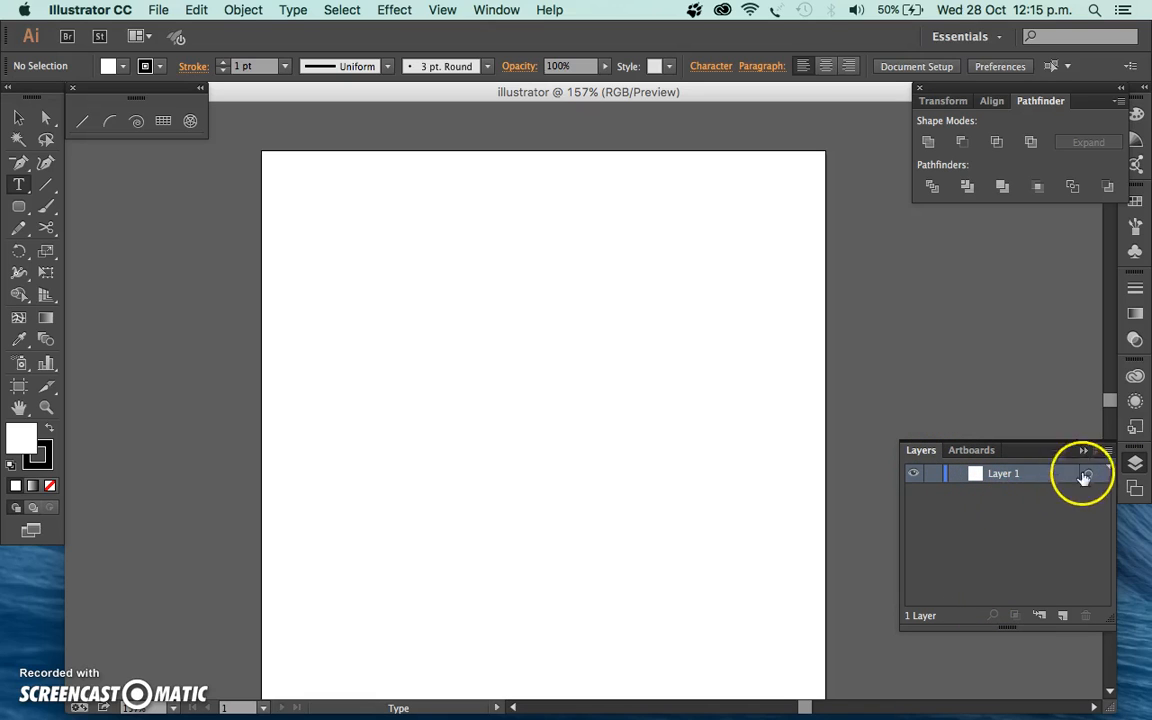
pyautogui.click(1135, 427)
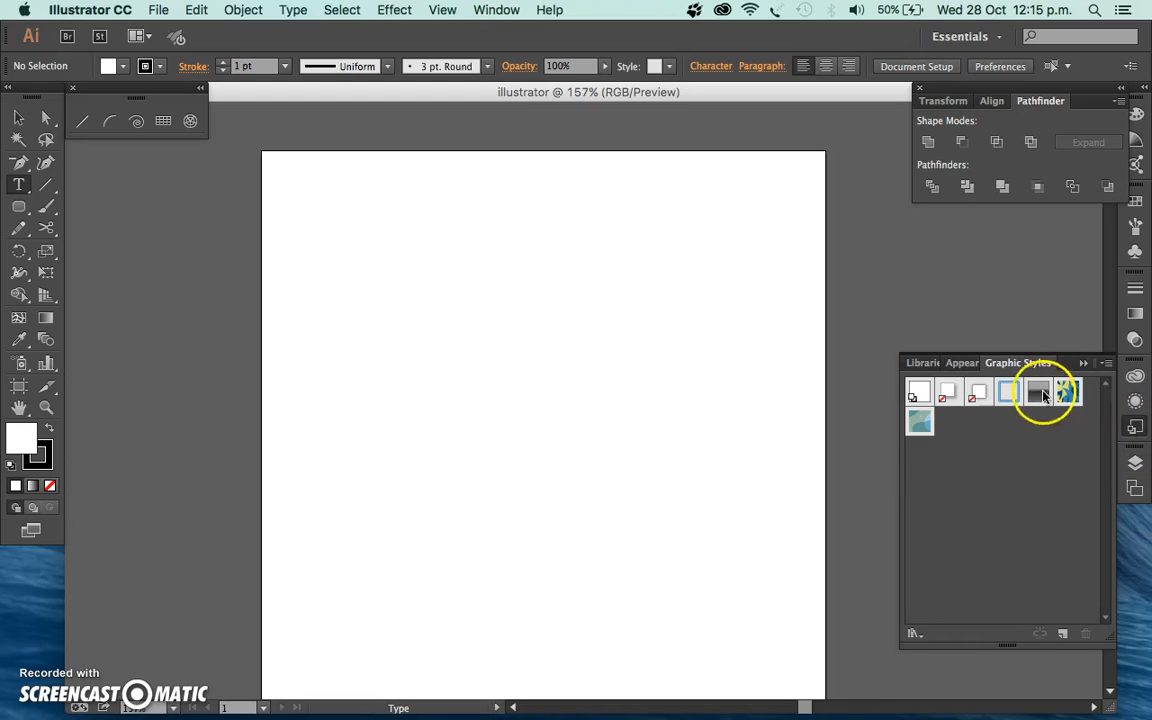
pyautogui.click(958, 365)
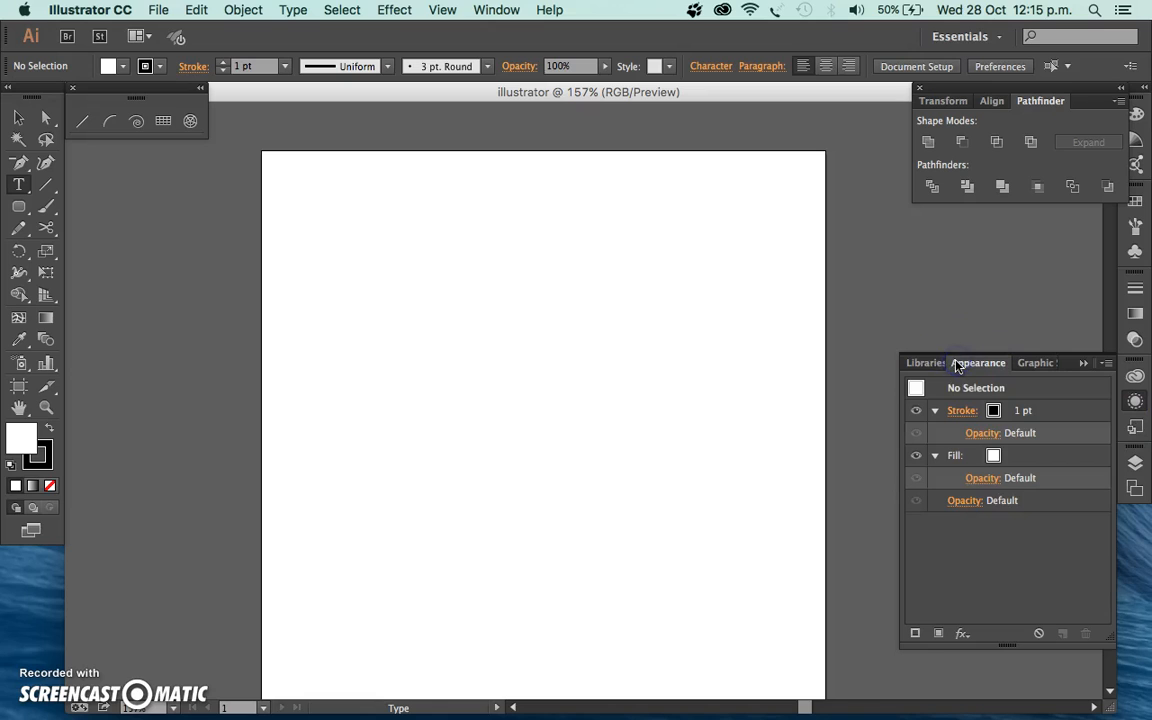
pyautogui.click(1135, 341)
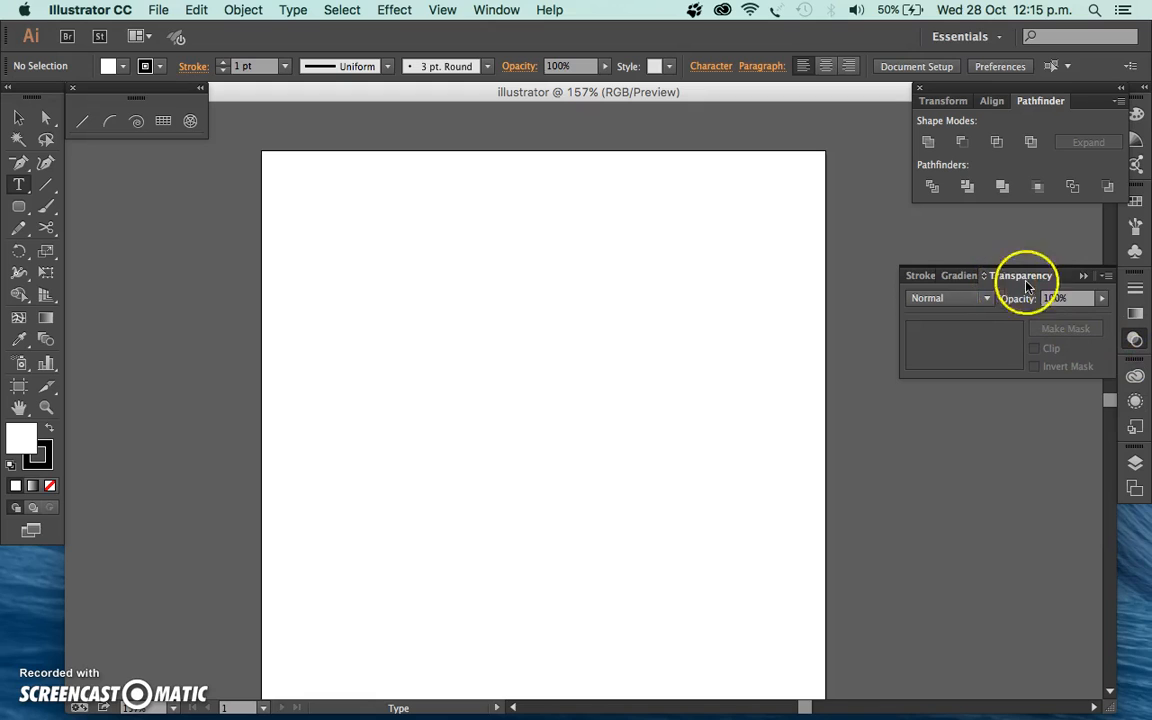
pyautogui.click(959, 277)
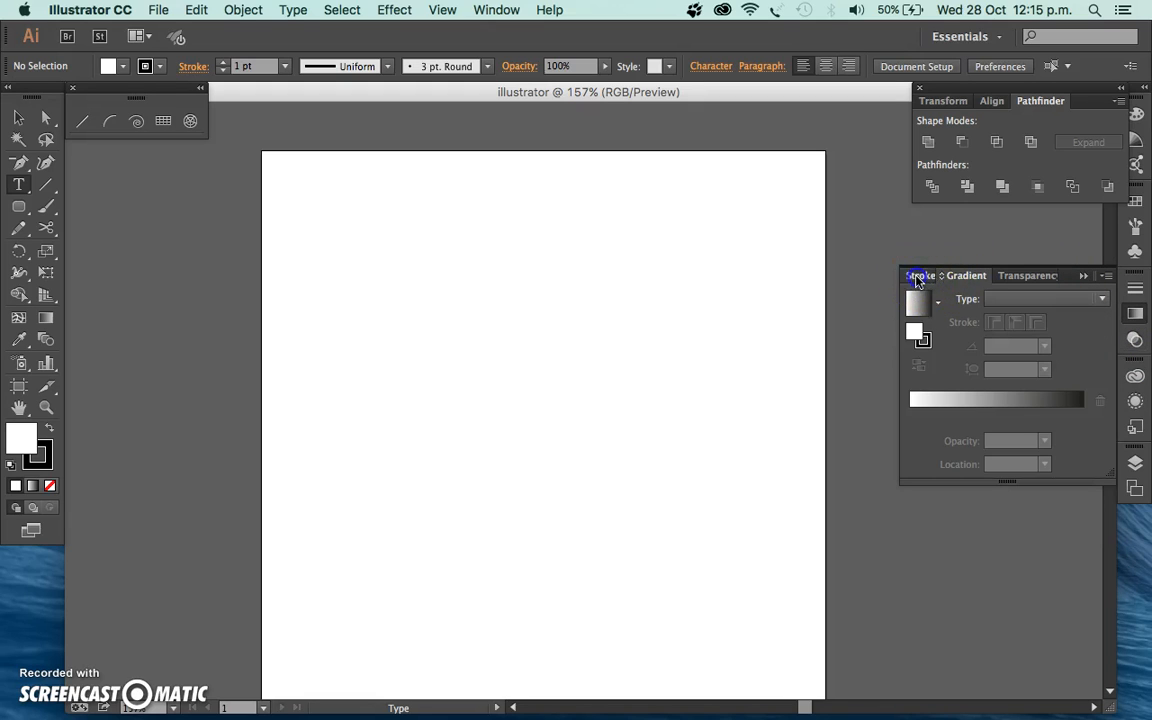
pyautogui.click(917, 278)
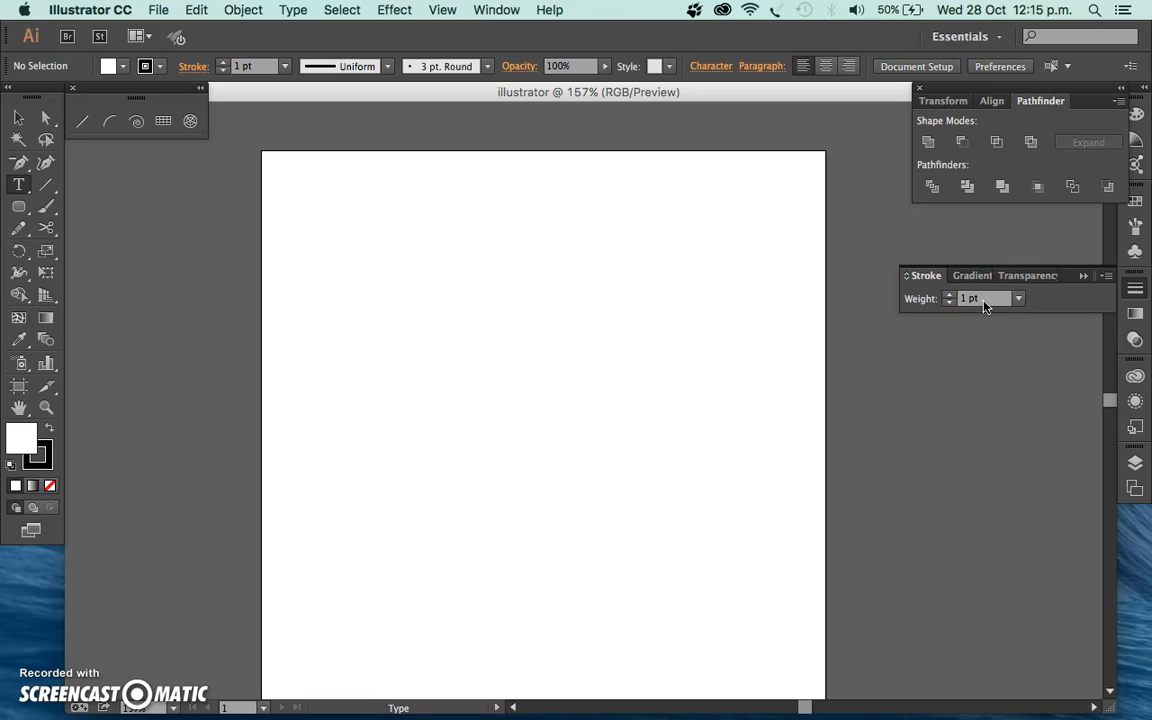
pyautogui.click(1083, 275)
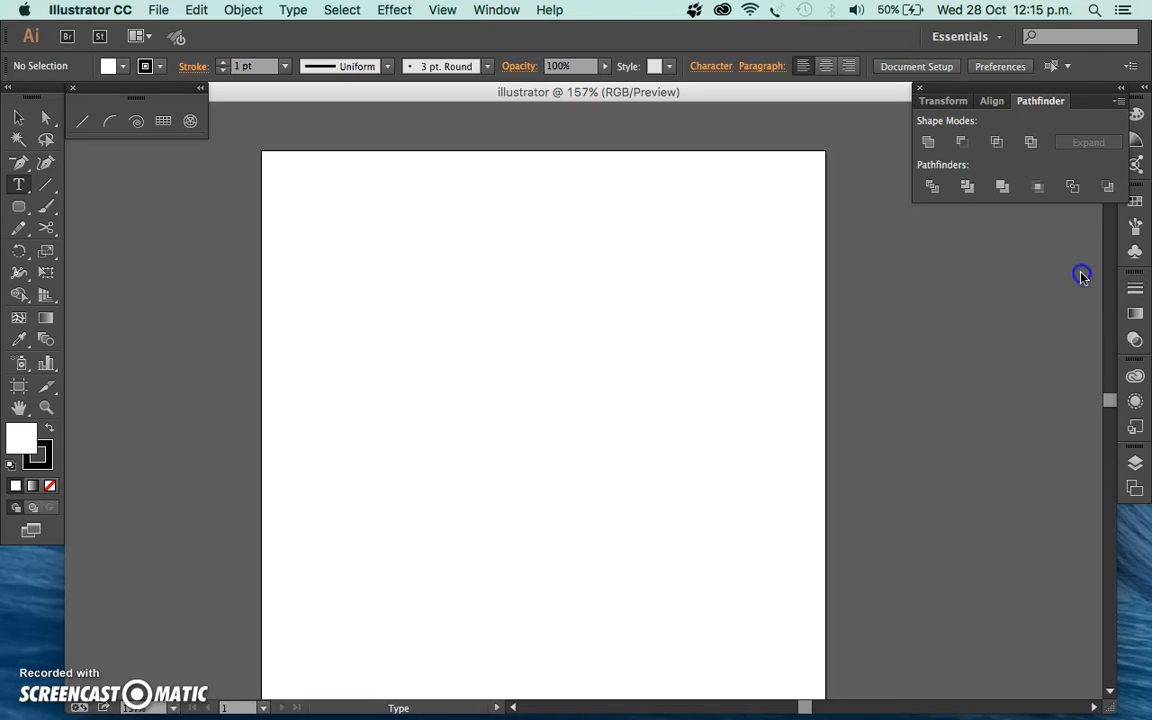
# Examine the available brushes and brush library categories, as well as the colour swatches.
pyautogui.click(1136, 226)
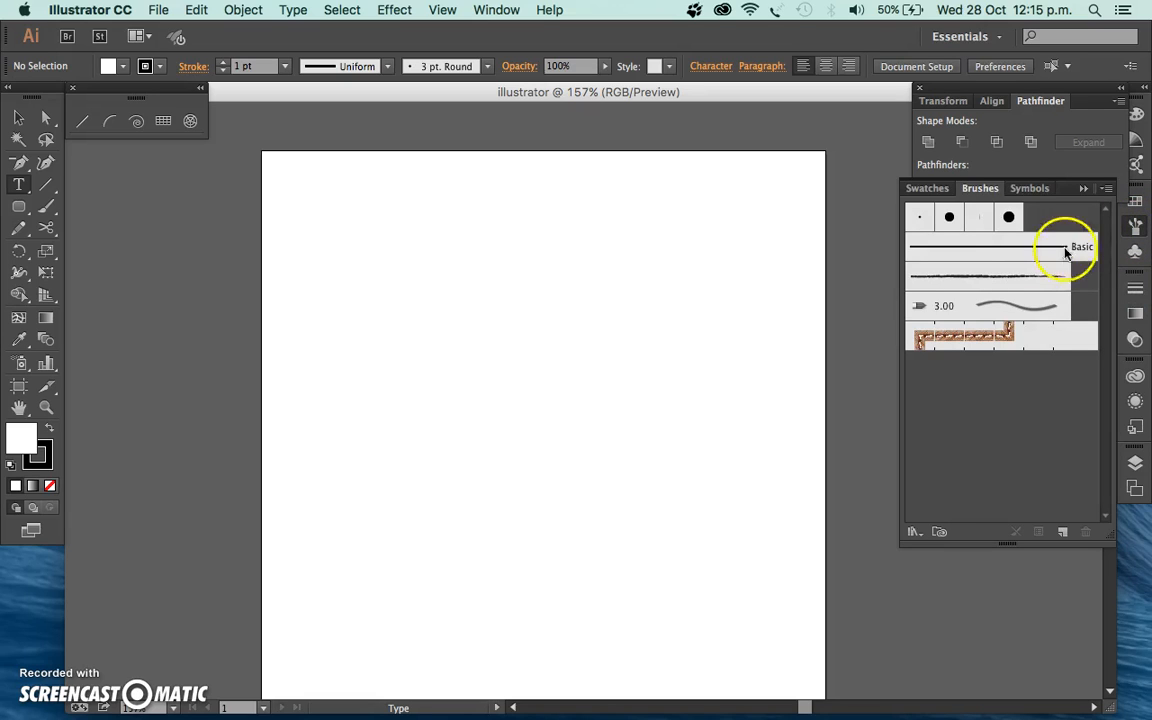
pyautogui.click(914, 532)
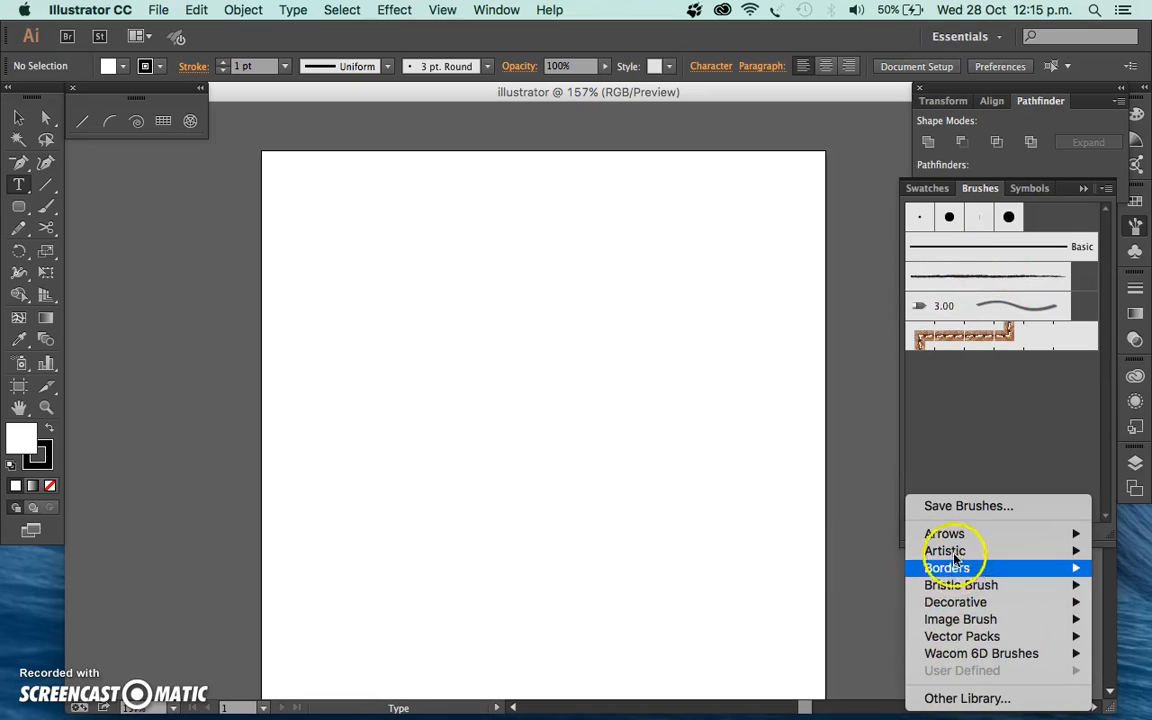
pyautogui.click(985, 413)
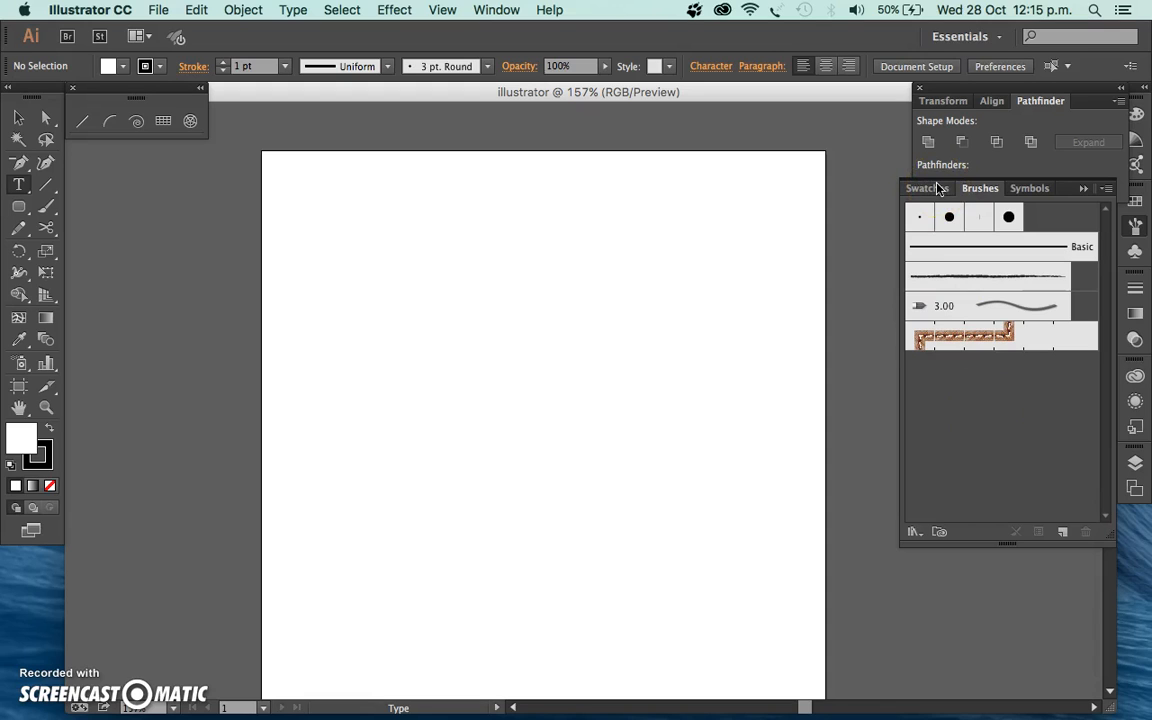
pyautogui.click(1136, 201)
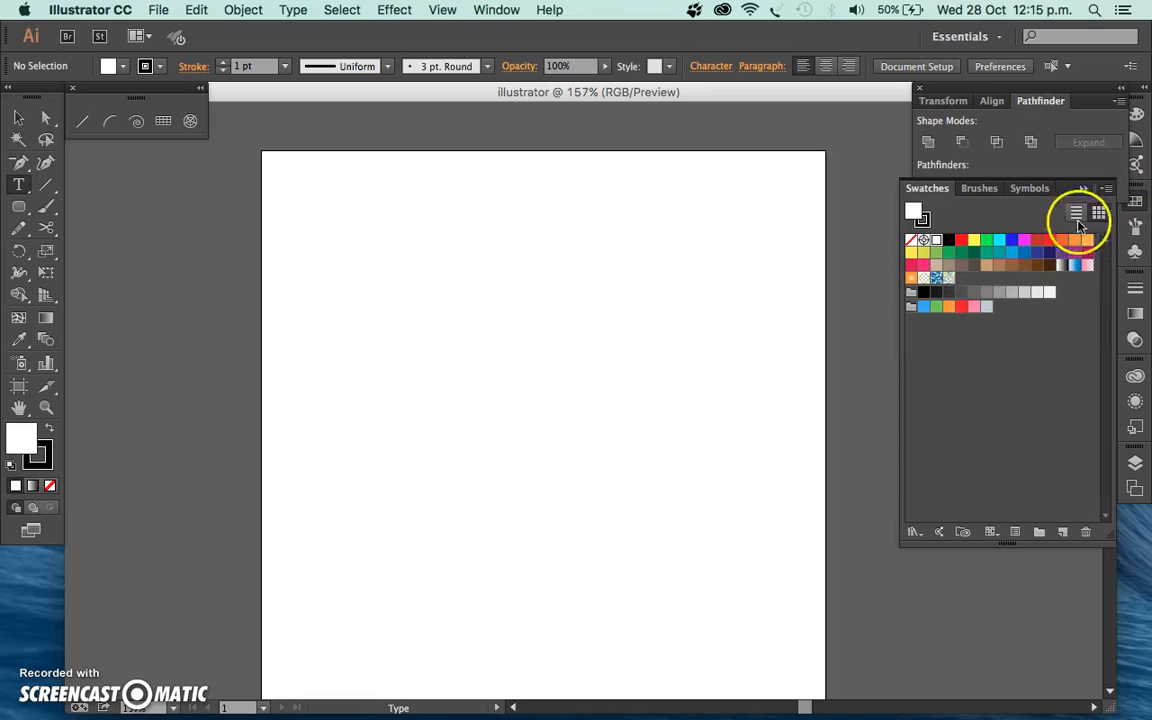
# Set the fill colour to a medium blue.
pyautogui.click(18, 438)
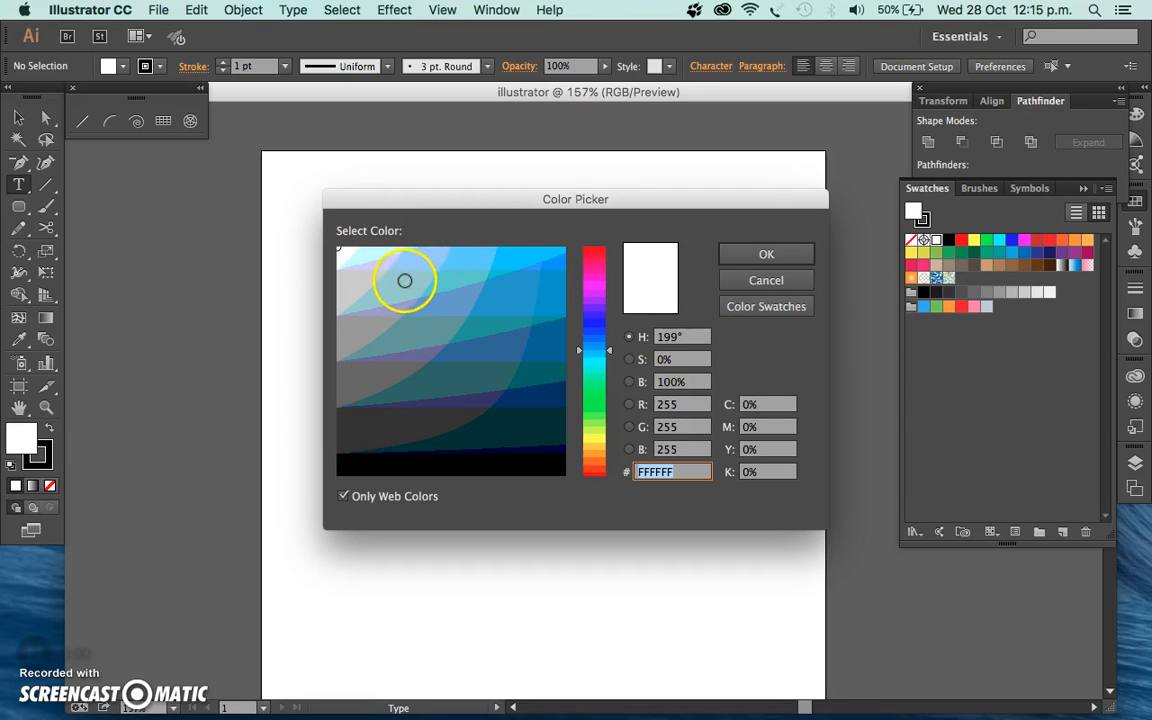
pyautogui.moveTo(523, 296); pyautogui.dragTo(505, 302)
pyautogui.click(745, 257)
pyautogui.click(779, 258)
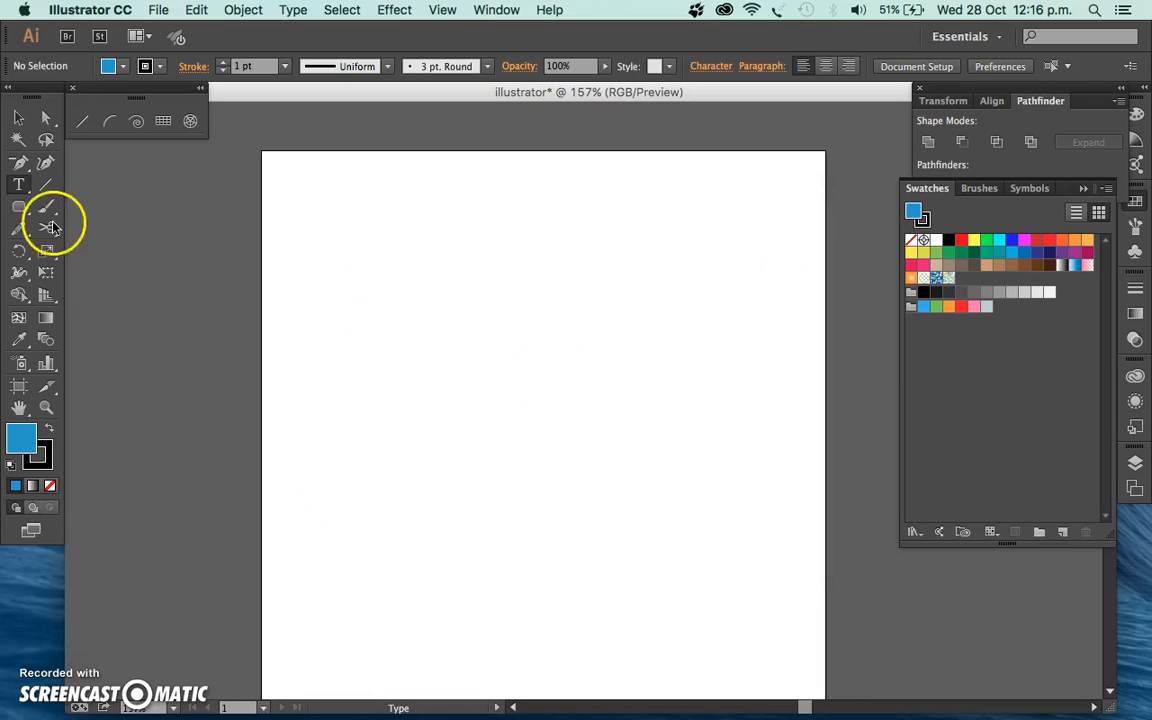
# Draw a wide rectangle in the upper middle part of the artboard and deselect it.
pyautogui.moveTo(18, 204); pyautogui.dragTo(116, 206)
pyautogui.moveTo(354, 232); pyautogui.dragTo(675, 492)
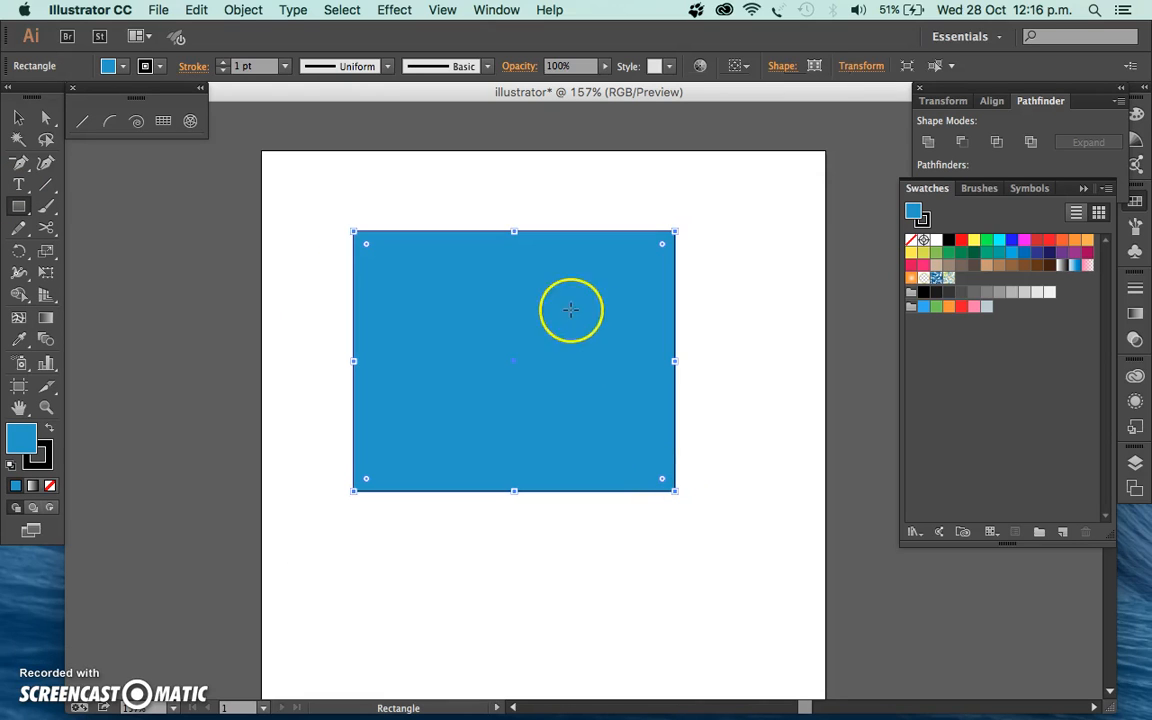
pyautogui.click(14, 120)
pyautogui.click(450, 195)
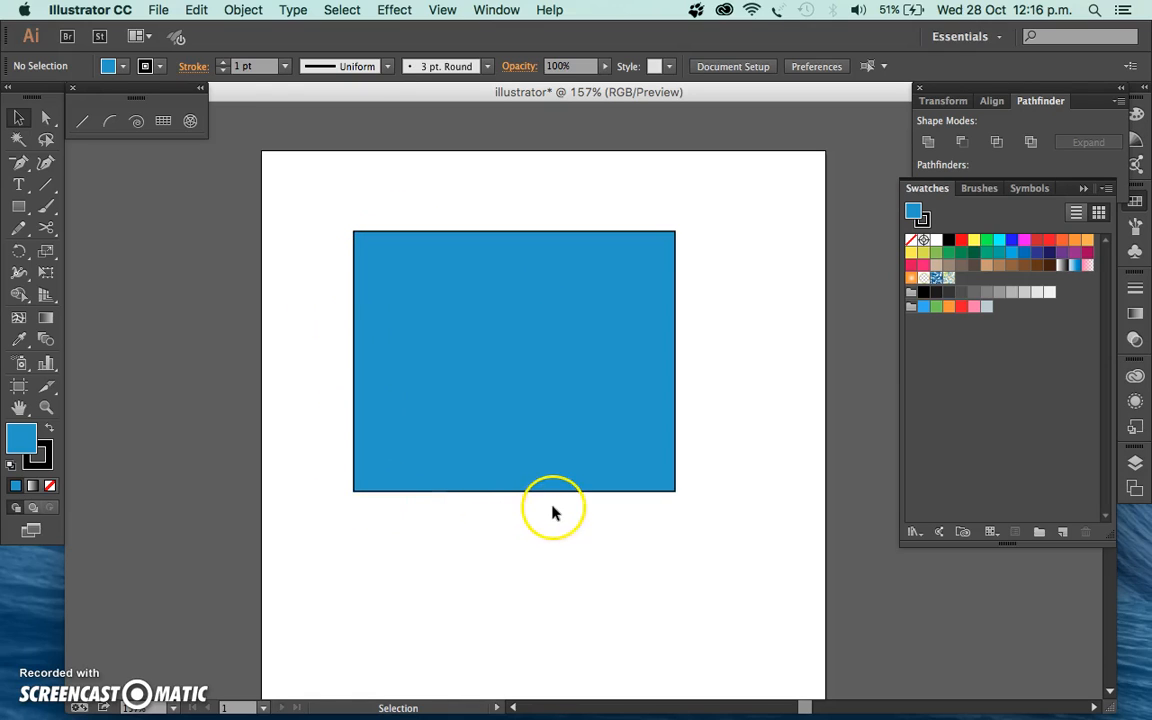
# Try to change the rectangle's outline to light grey CCCCCC while nothing is selected.
pyautogui.doubleClick(42, 456)
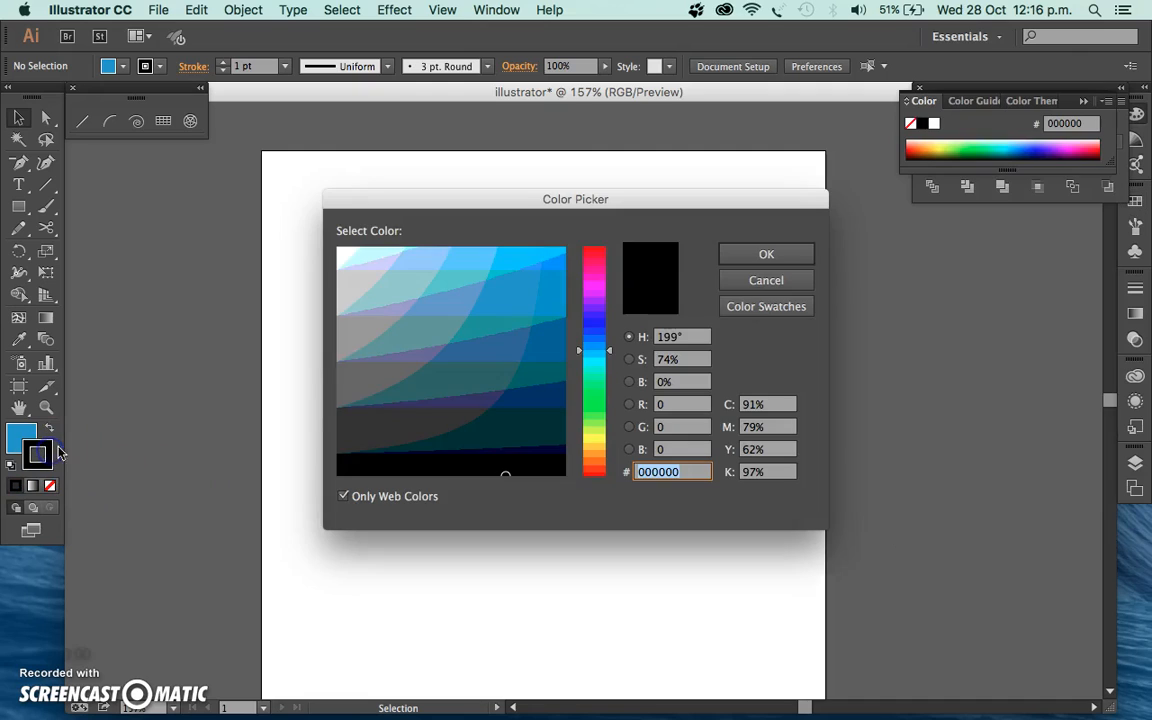
pyautogui.click(347, 286)
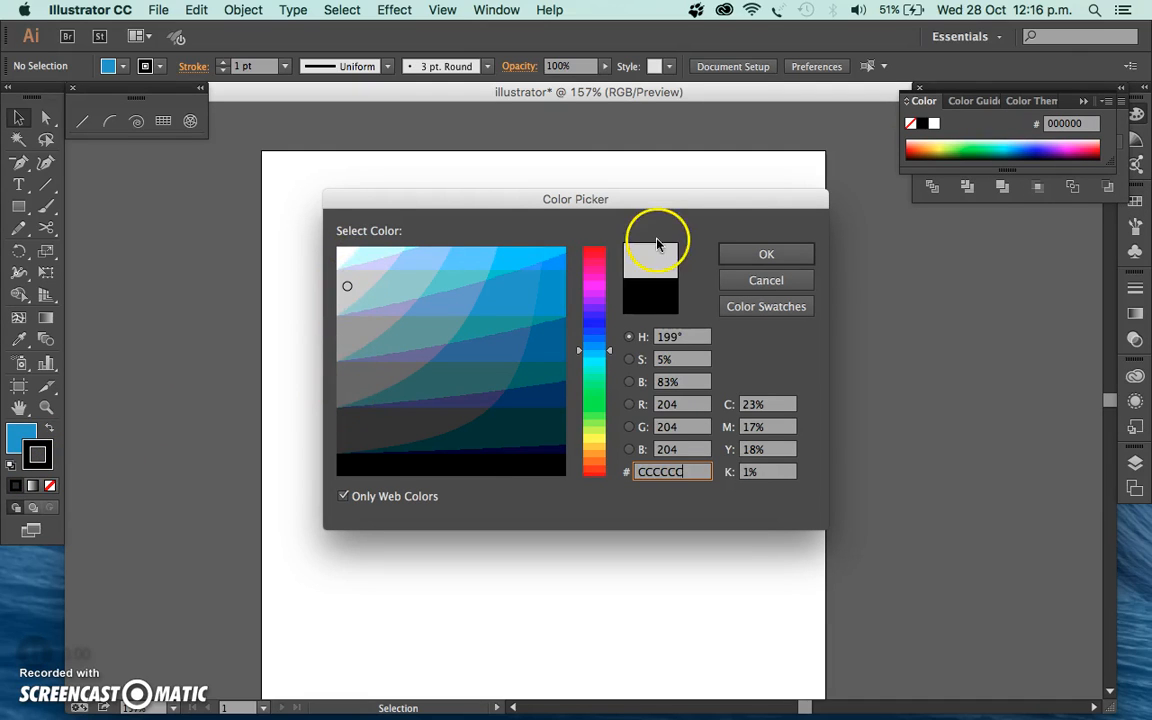
pyautogui.click(764, 255)
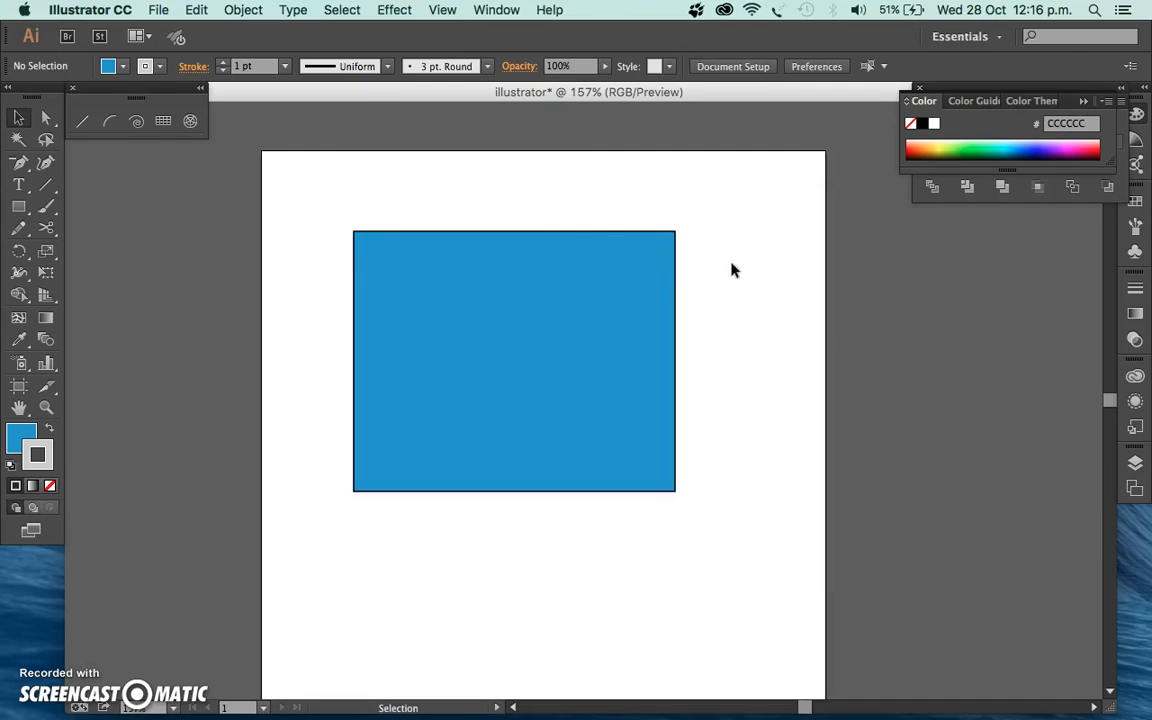
# Select the blue rectangle, set its stroke colour to light grey CCCCCC and deselect it.
pyautogui.moveTo(334, 201); pyautogui.dragTo(682, 551)
pyautogui.doubleClick(37, 455)
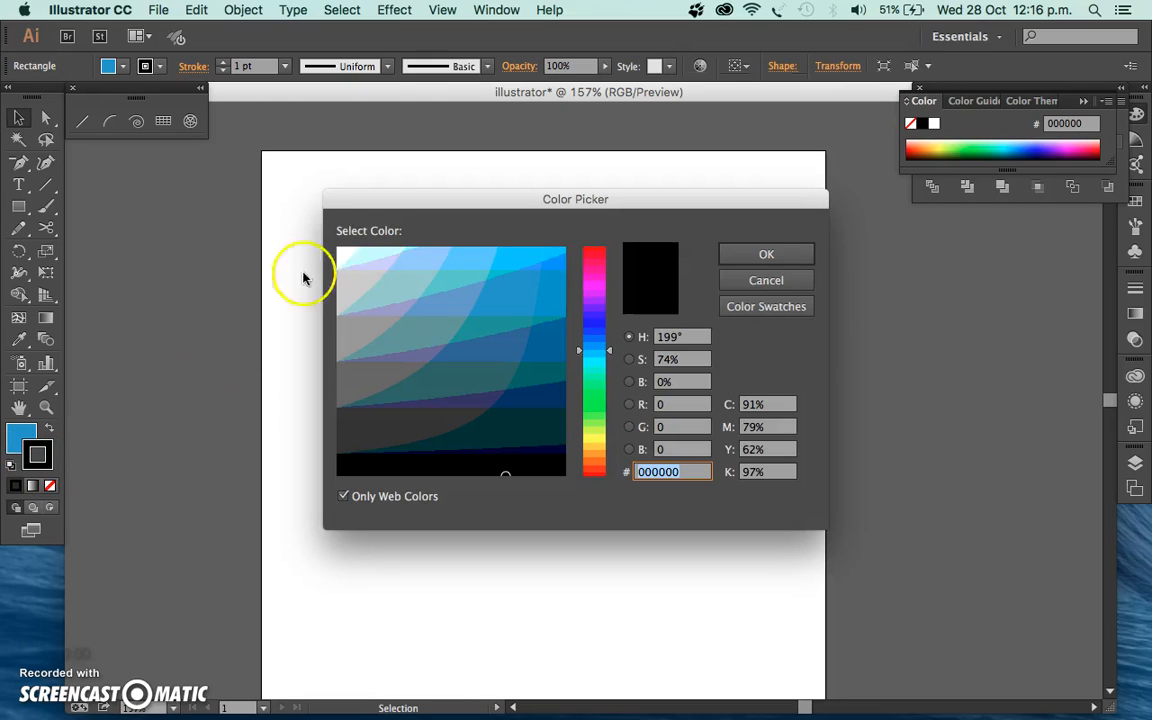
pyautogui.click(355, 283)
pyautogui.click(766, 254)
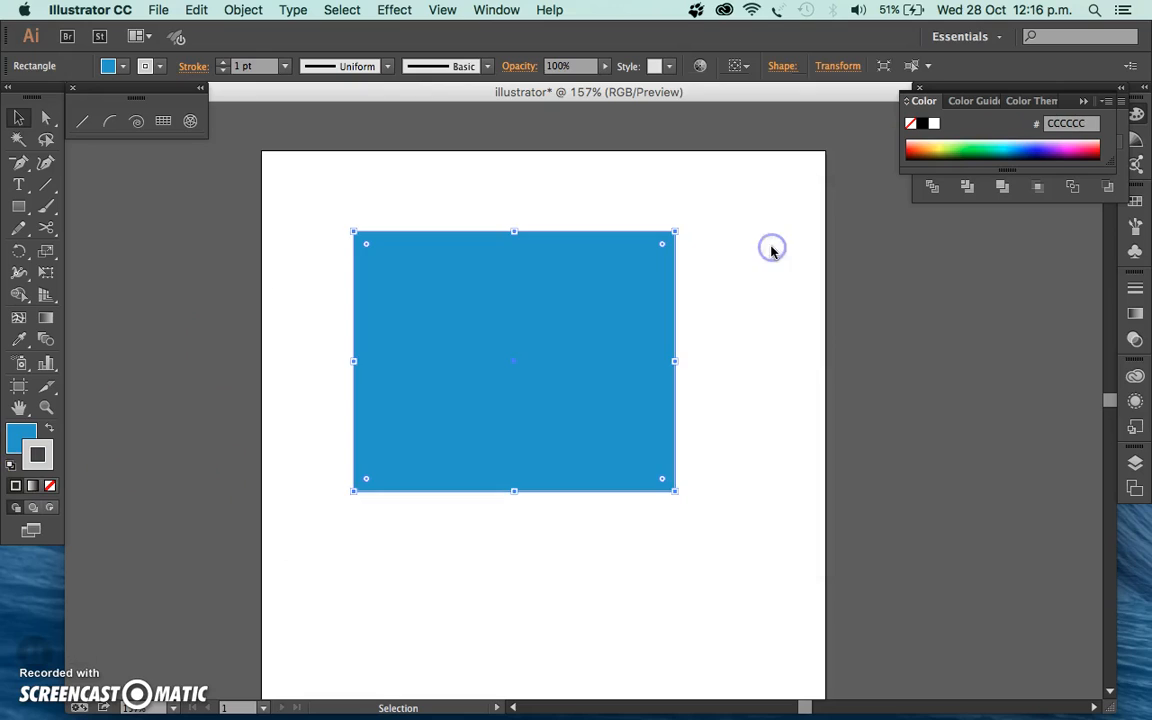
pyautogui.click(741, 349)
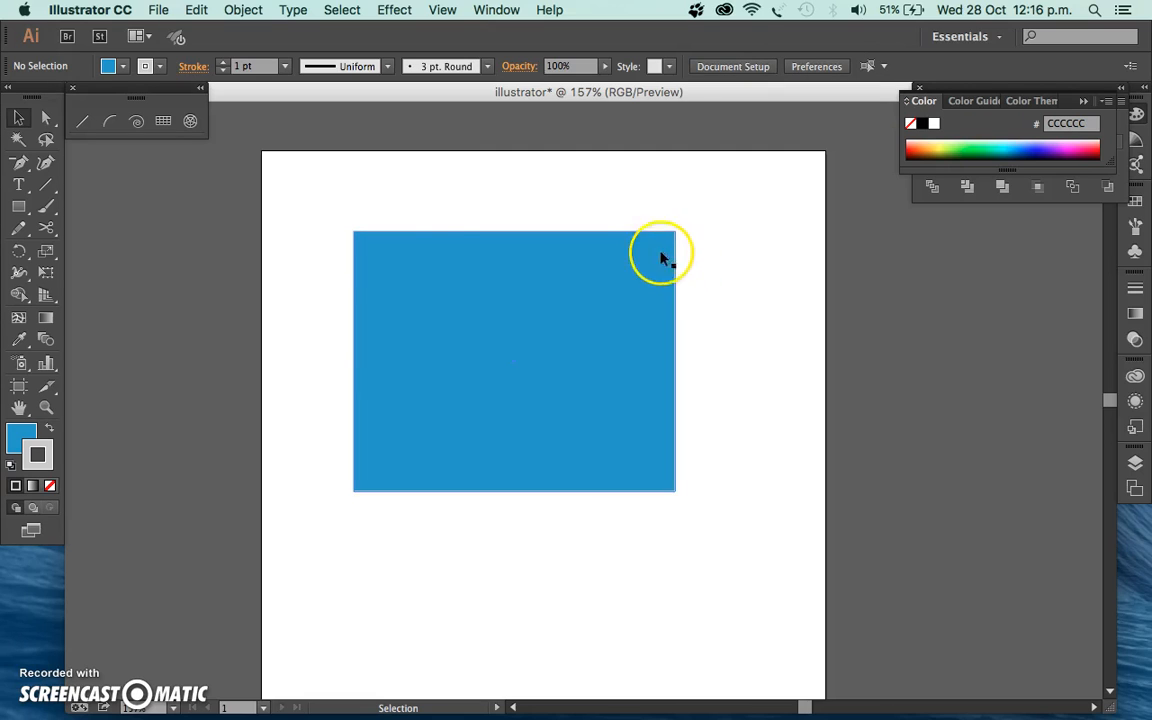
# Increase the blue rectangle's stroke weight to 3 pt and deselect the shape.
pyautogui.click(53, 441)
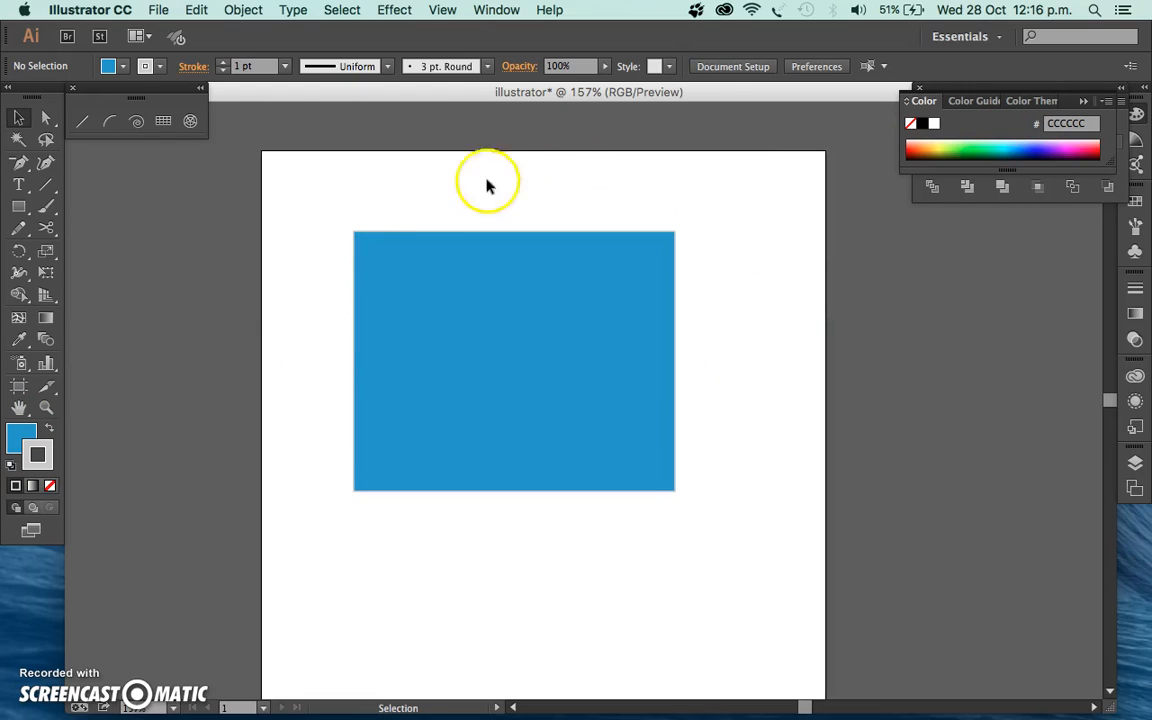
pyautogui.click(420, 232)
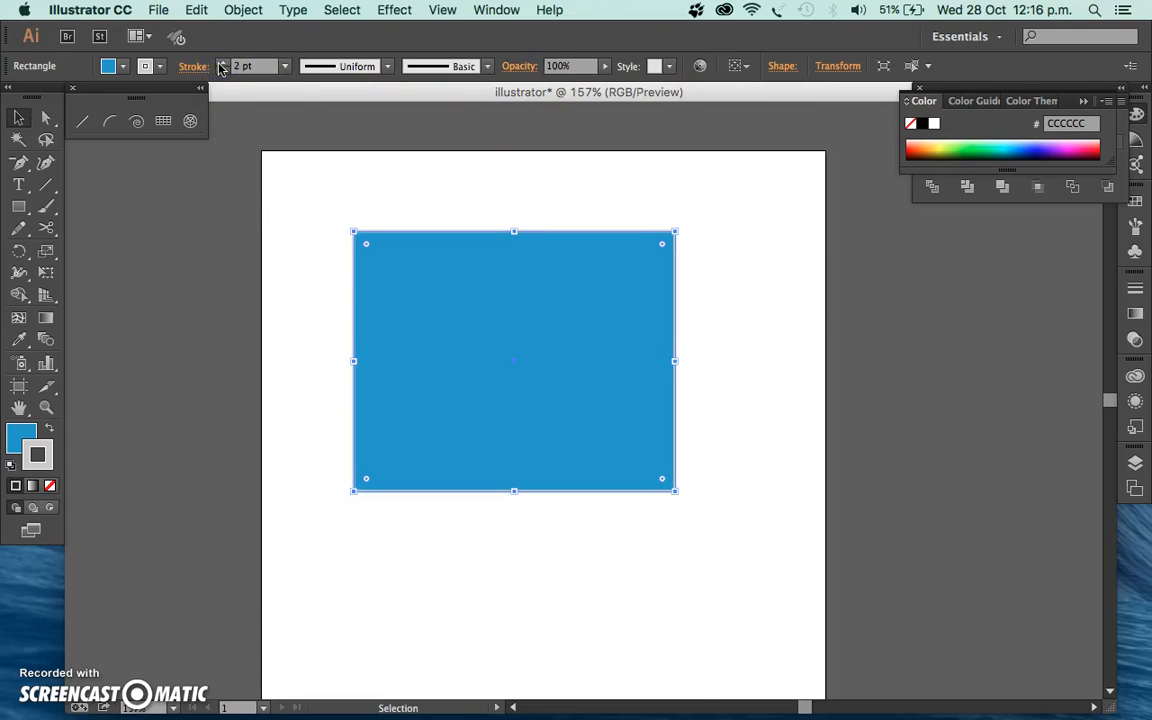
pyautogui.click(314, 336)
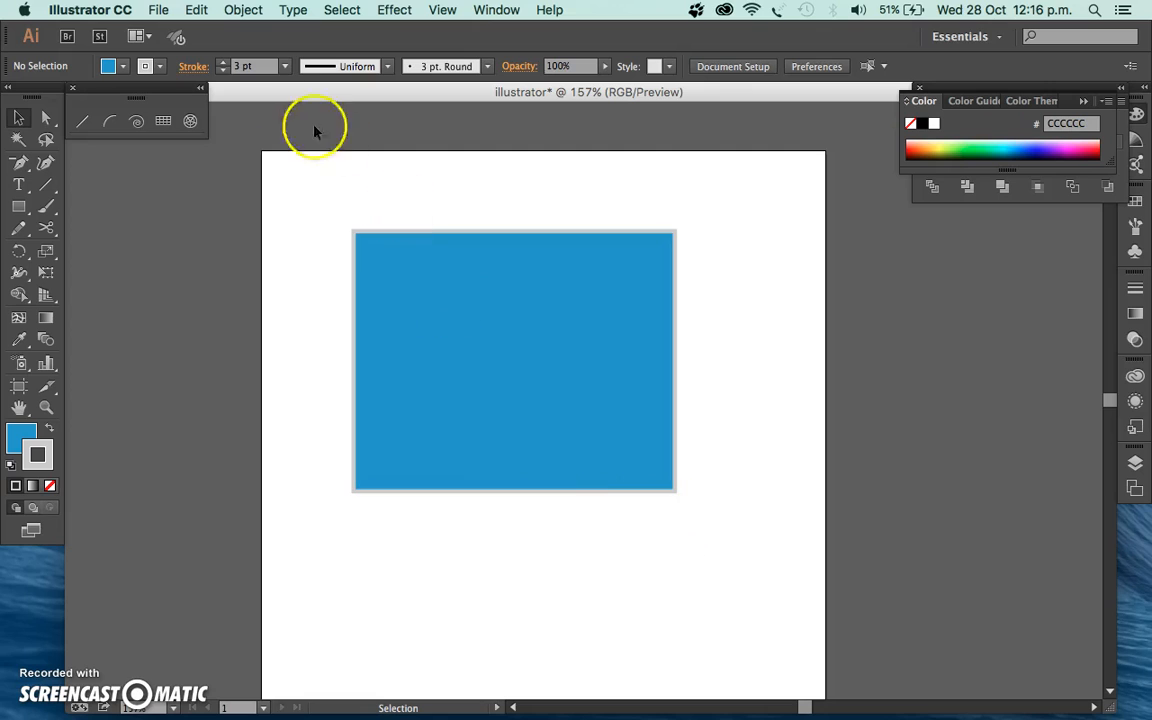
# Give the blue rectangle a linear gradient fill that starts from its own blue 3399CC.
pyautogui.click(453, 272)
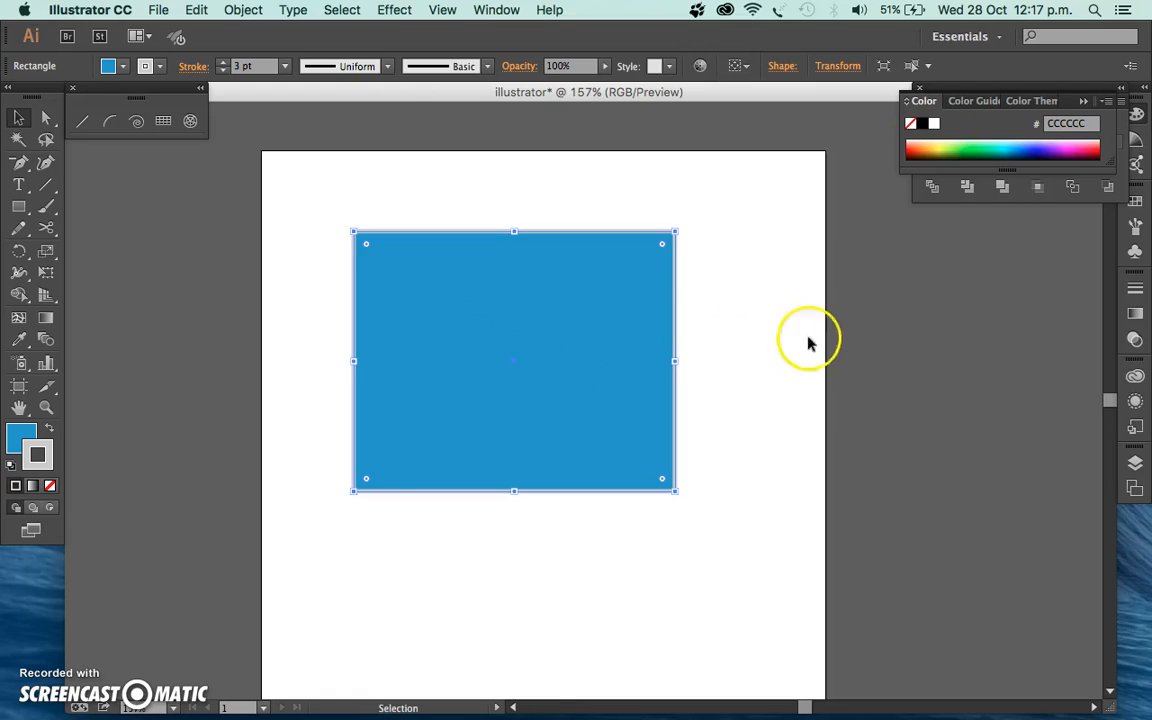
pyautogui.hscroll(-2, 650, 322)
pyautogui.hscroll(-5, 779, 319)
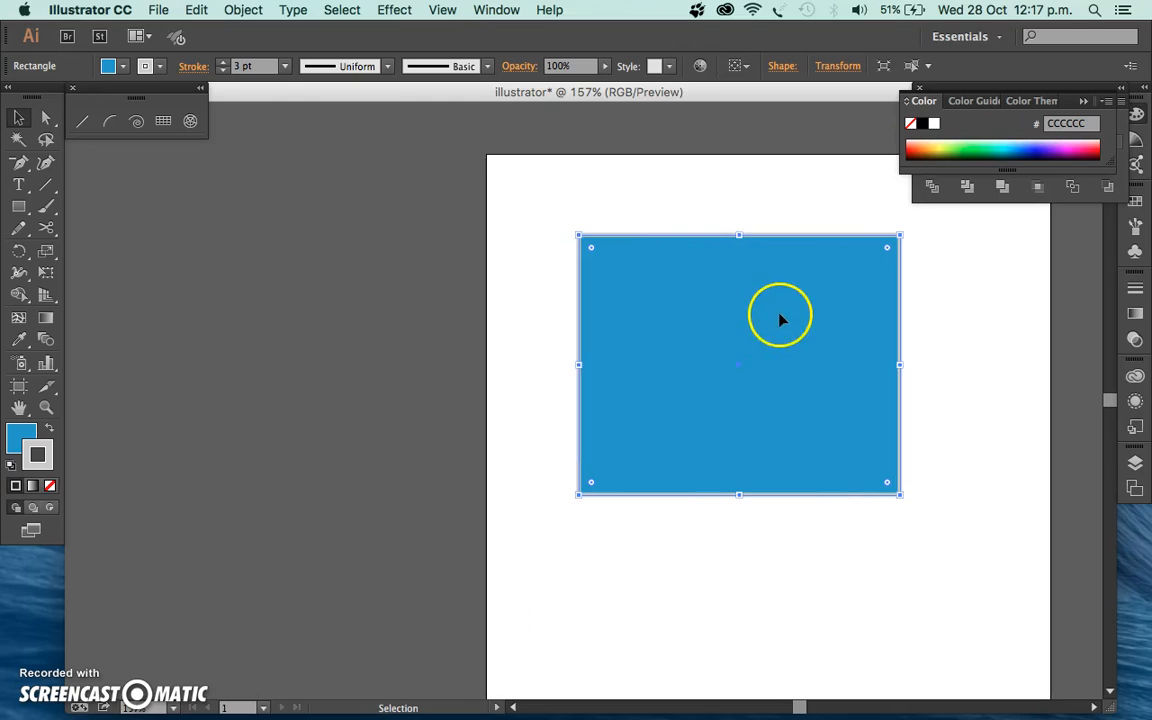
pyautogui.hscroll(-1, 802, 329)
pyautogui.hscroll(7, 802, 329)
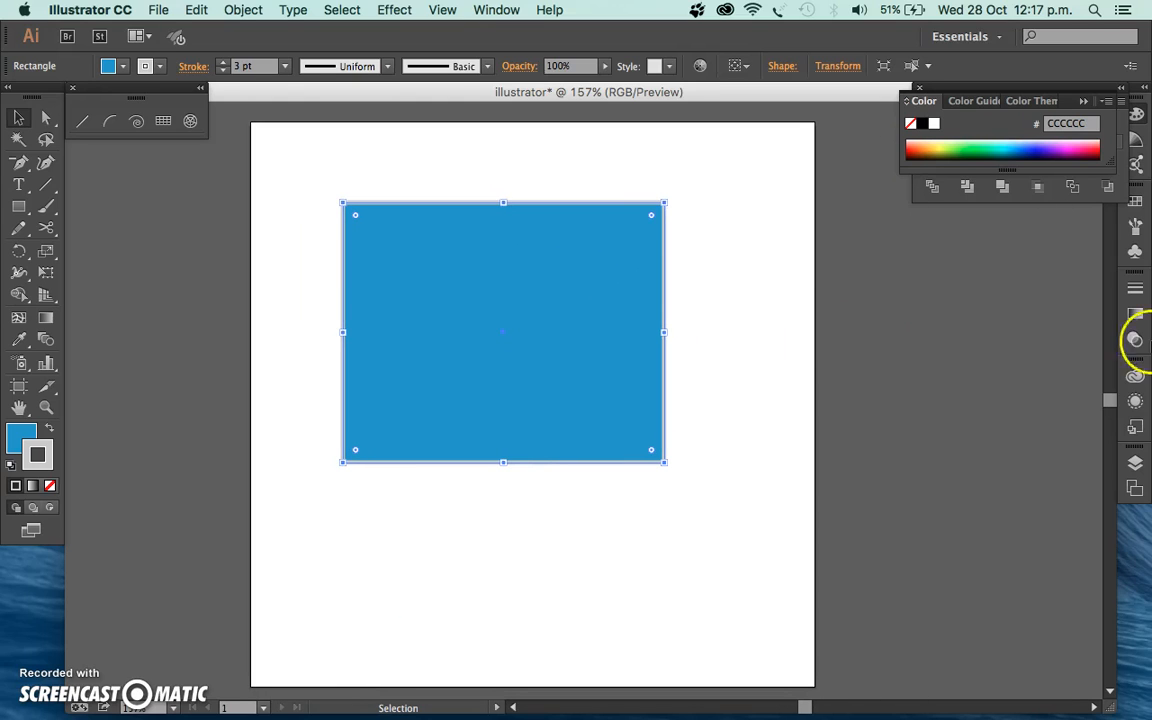
pyautogui.click(1136, 313)
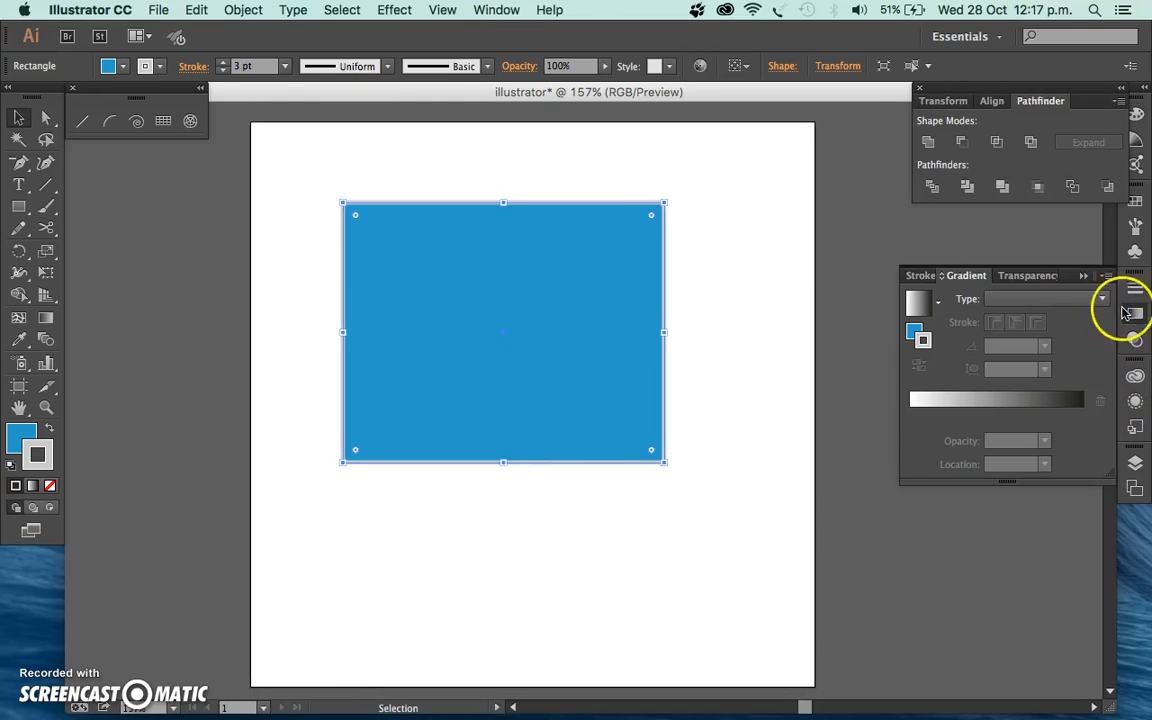
pyautogui.doubleClick(915, 331)
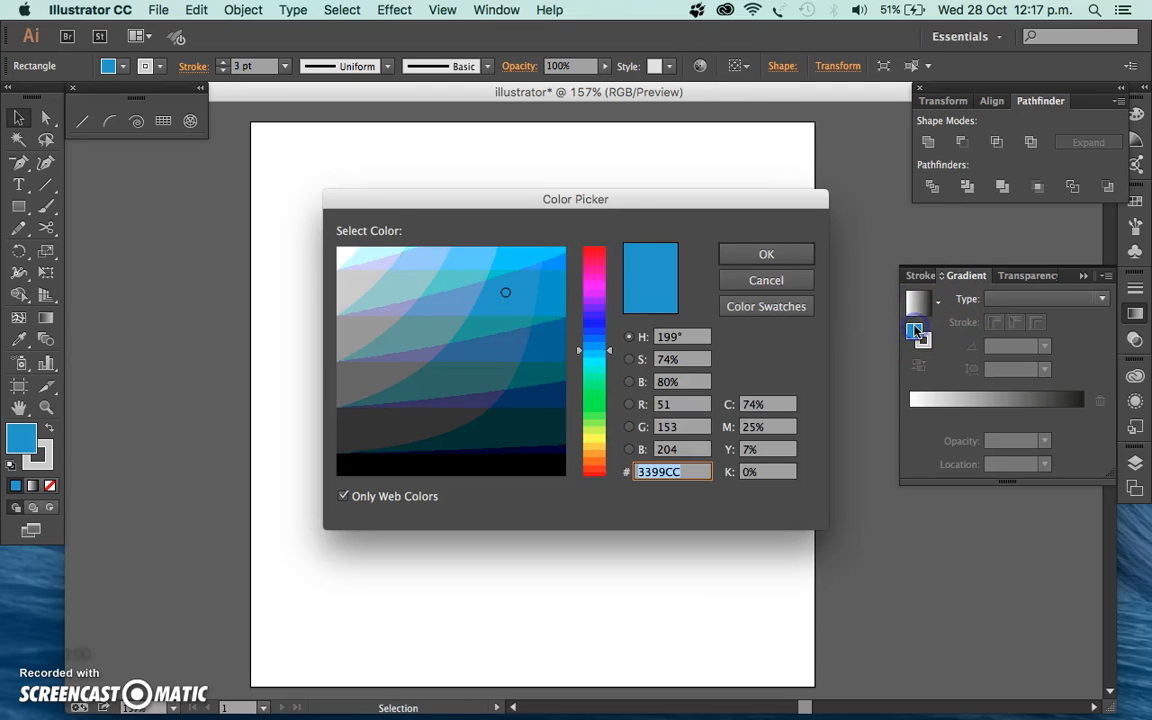
pyautogui.click(750, 255)
pyautogui.click(916, 331)
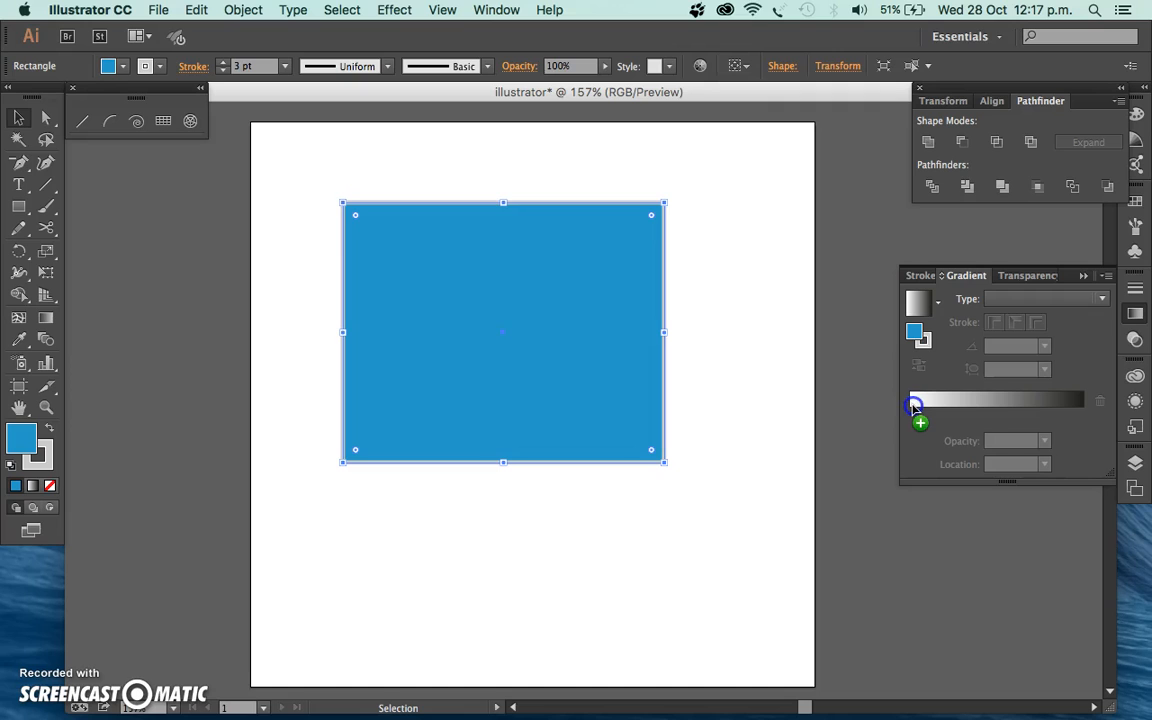
pyautogui.click(912, 405)
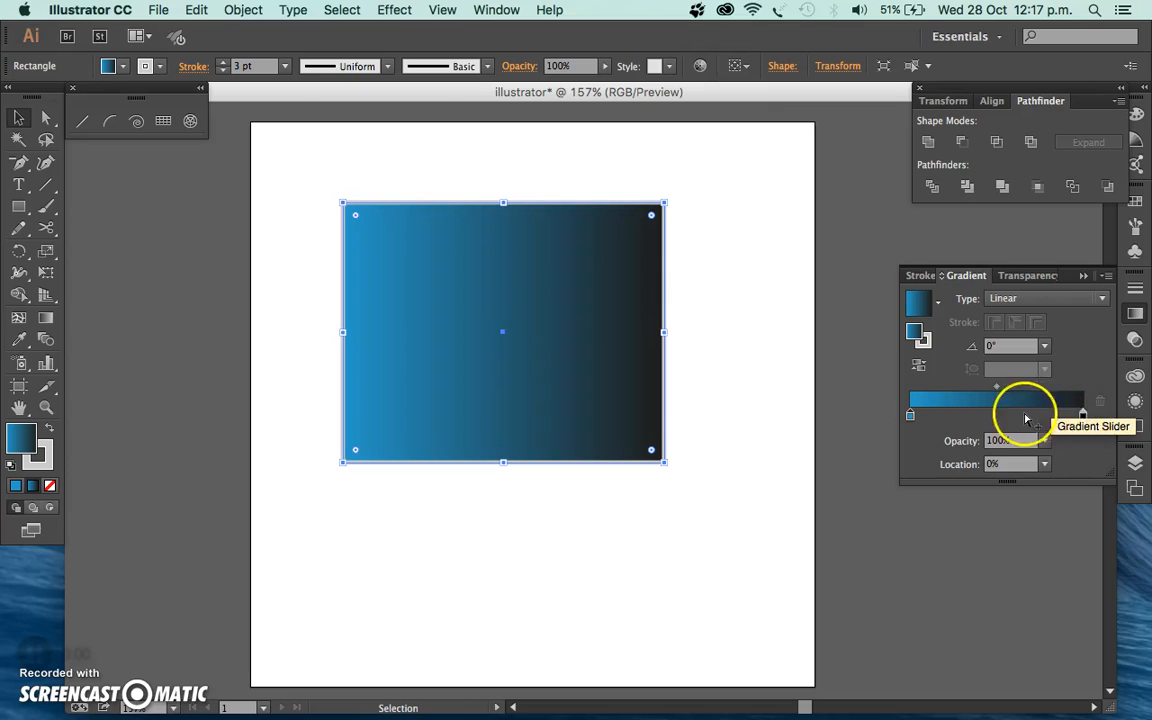
# Change the gradient's black end stop to the light grey swatch one shade lighter than R=179 G=179 B=179.
pyautogui.doubleClick(1084, 414)
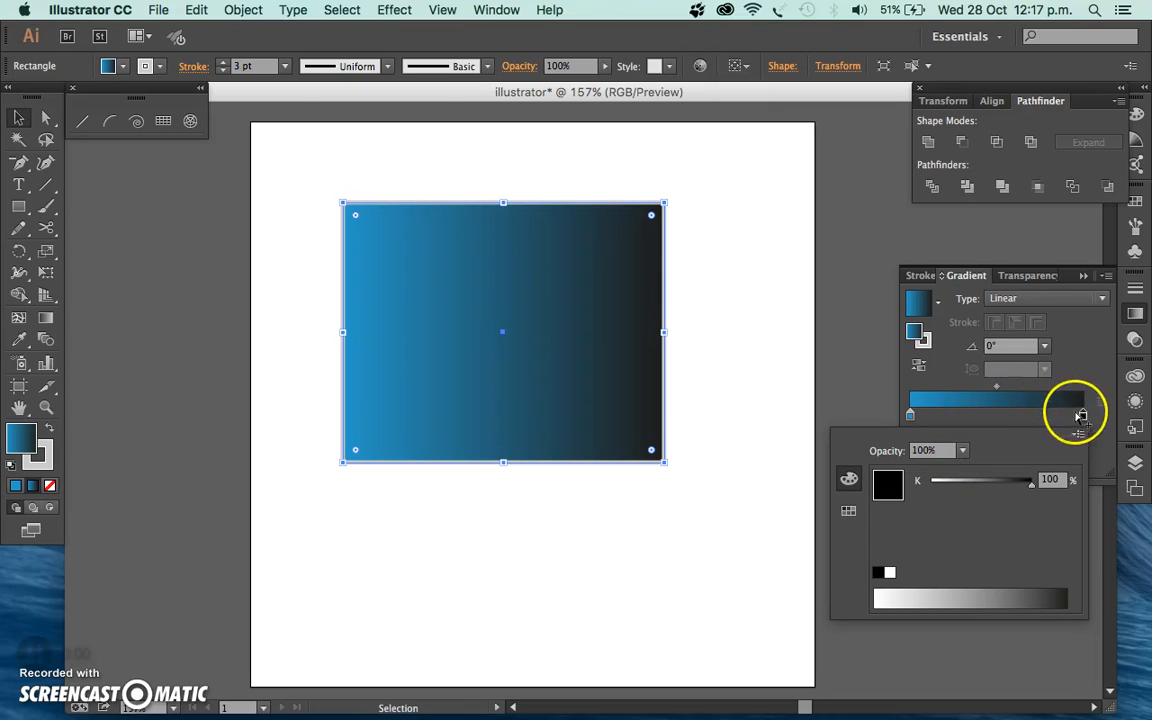
pyautogui.click(915, 335)
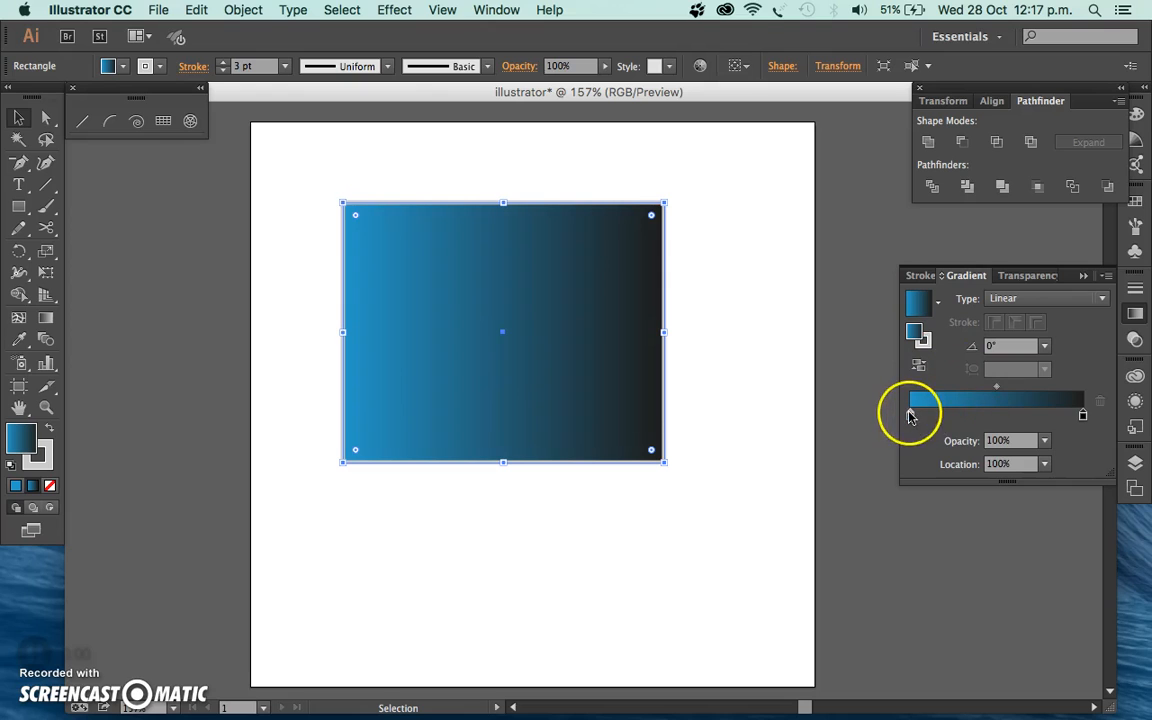
pyautogui.doubleClick(1084, 416)
pyautogui.moveTo(975, 481); pyautogui.dragTo(1005, 482)
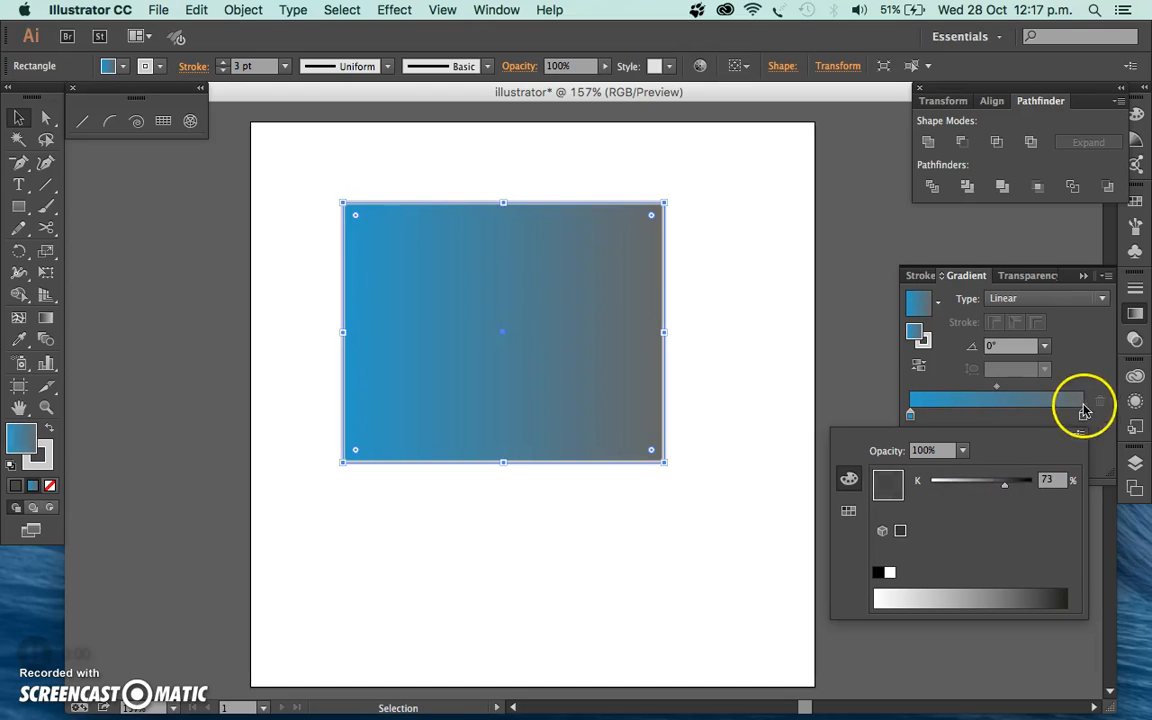
pyautogui.click(848, 511)
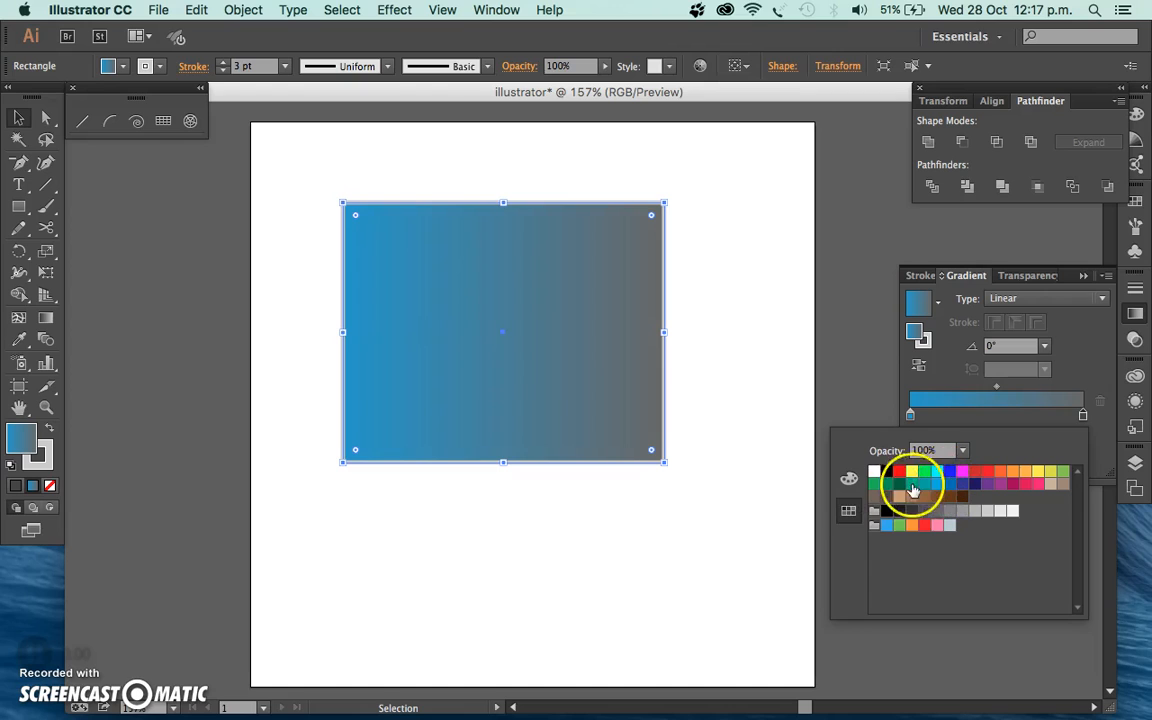
pyautogui.click(976, 513)
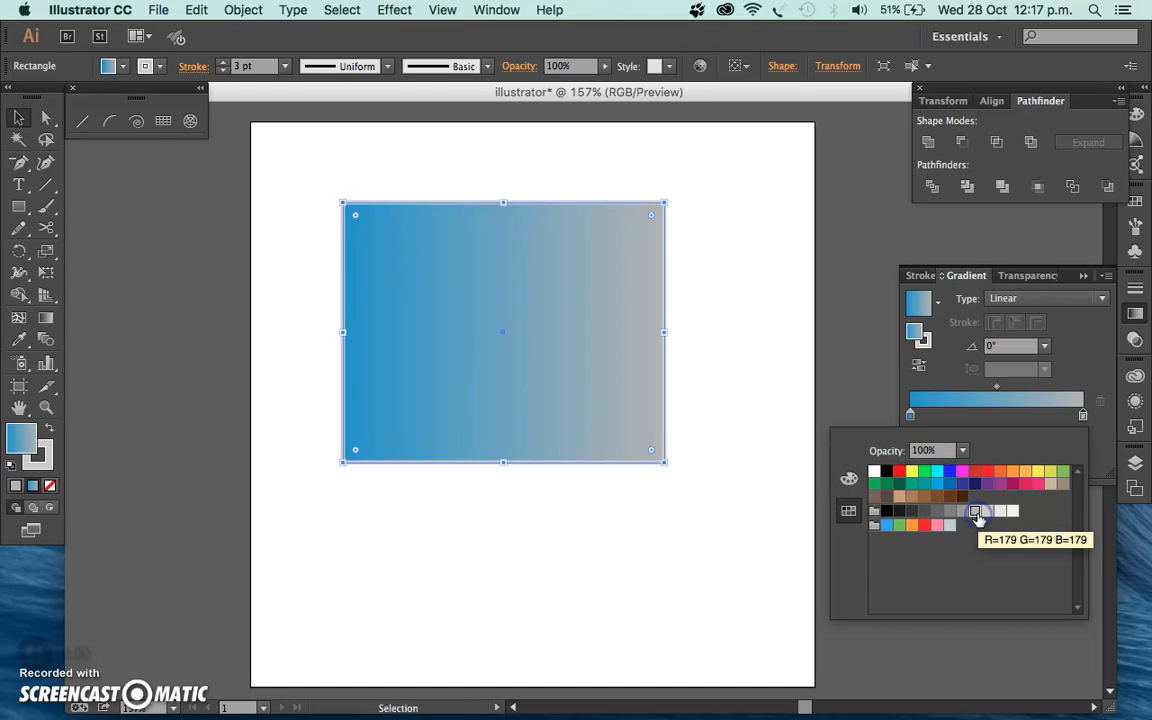
pyautogui.click(988, 512)
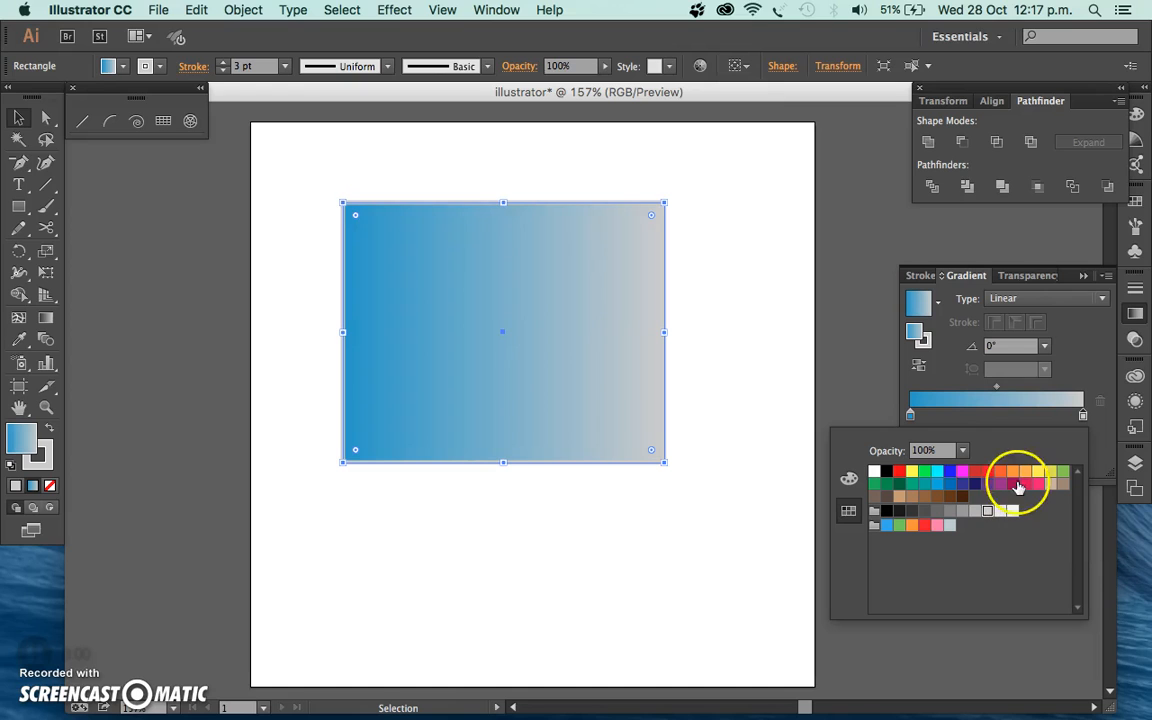
pyautogui.click(1075, 371)
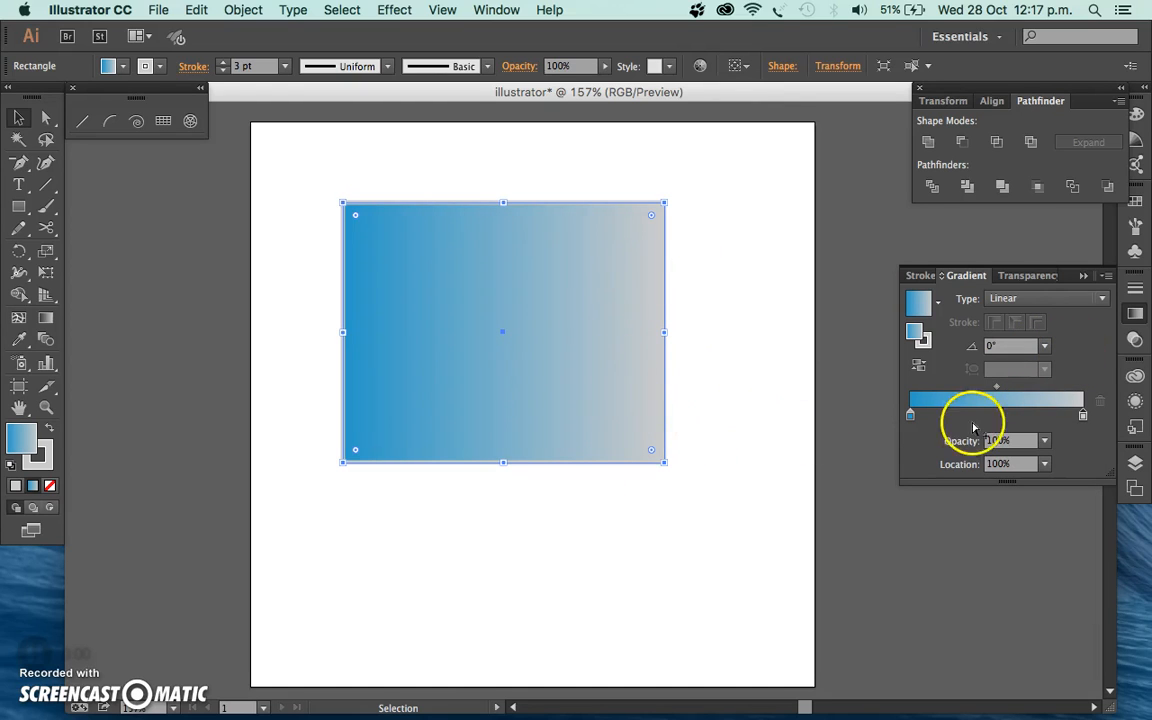
# Set the rectangle's gradient angle to -60° and deselect the shape.
pyautogui.click(1045, 346)
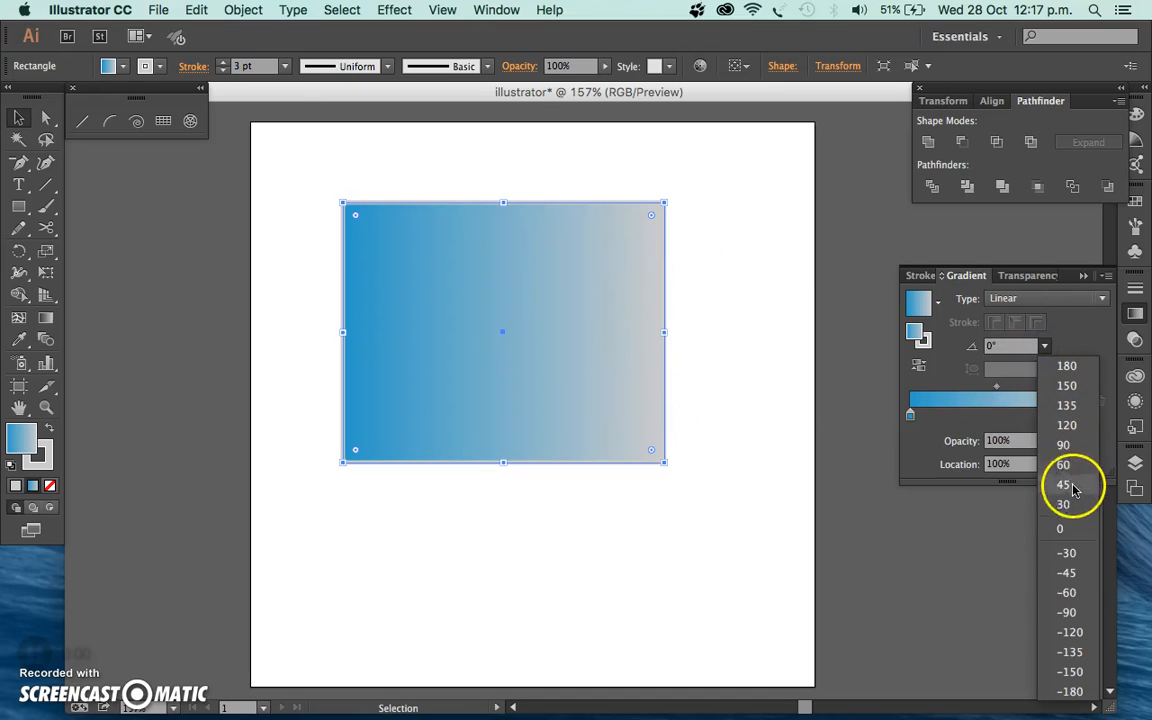
pyautogui.click(1072, 596)
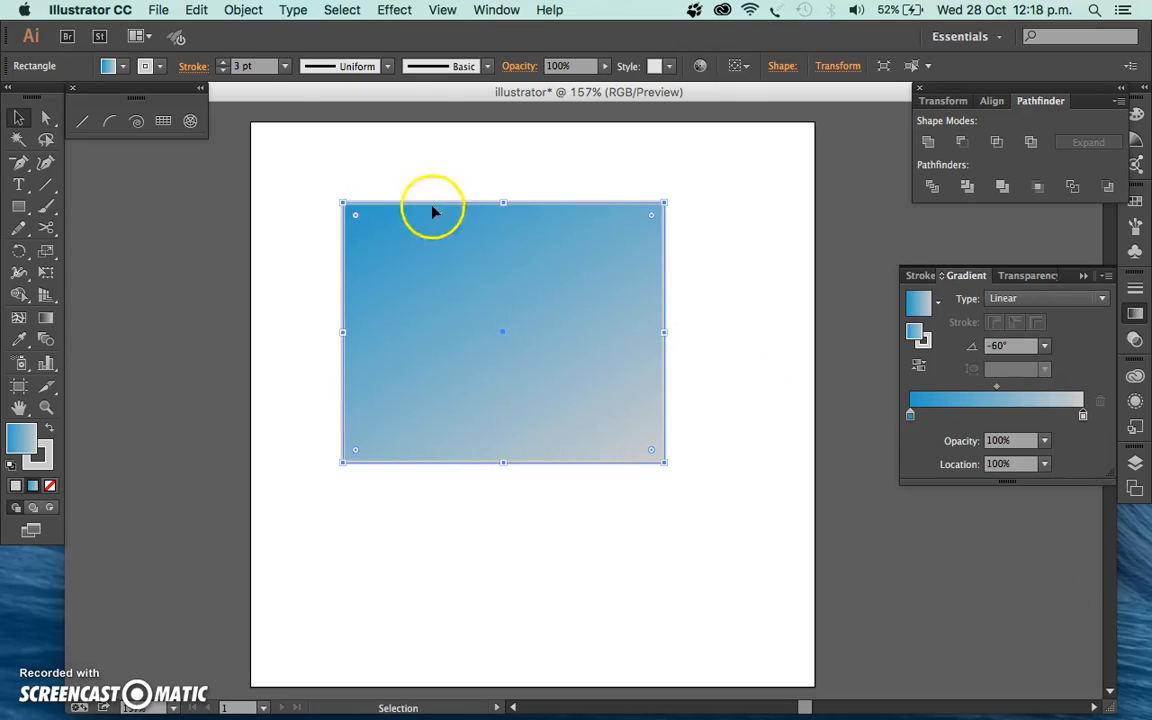
pyautogui.click(617, 527)
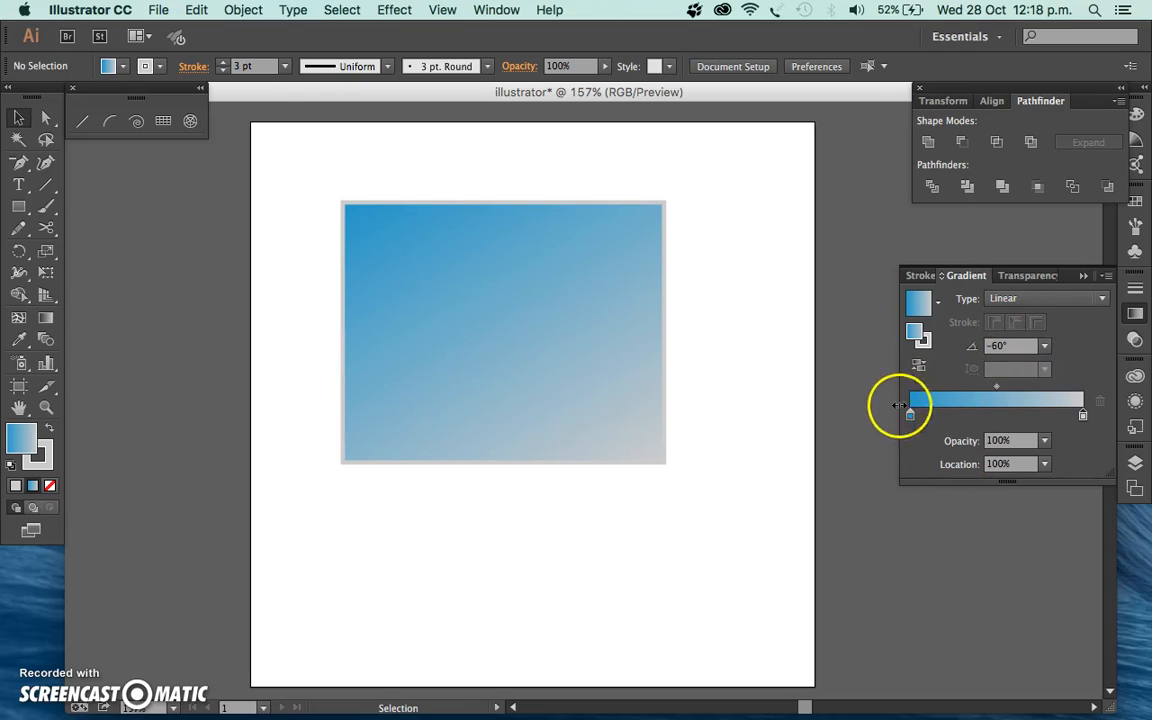
pyautogui.click(911, 416)
pyautogui.click(1099, 298)
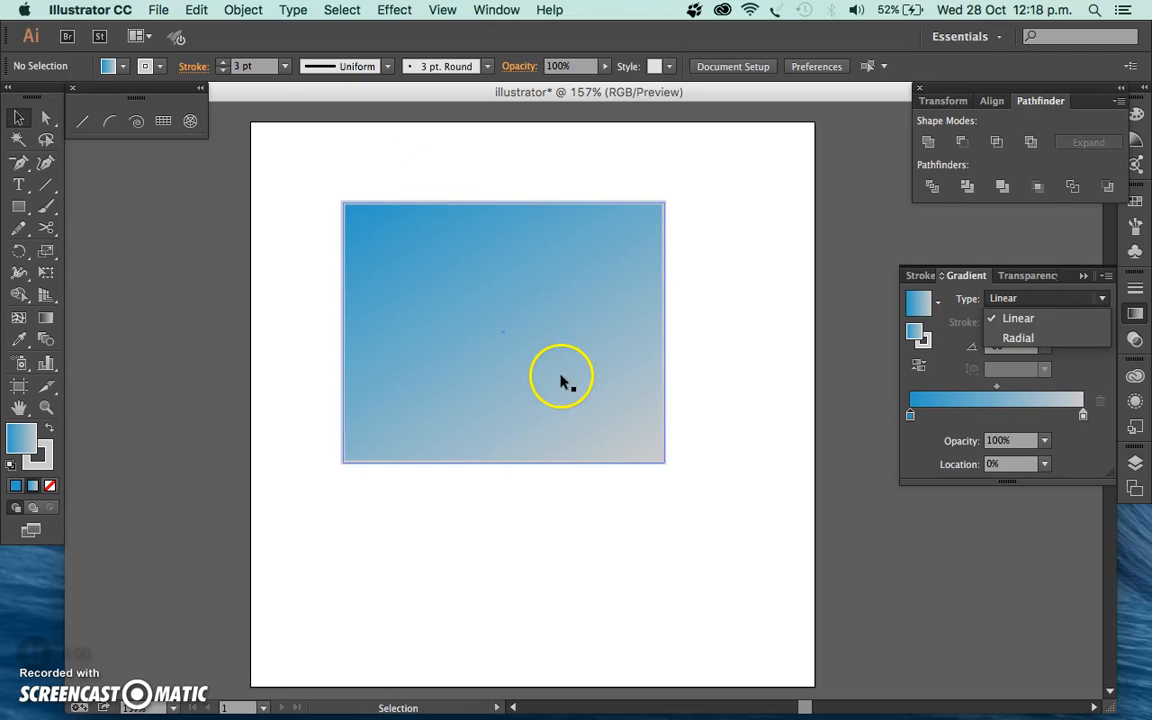
pyautogui.click(745, 466)
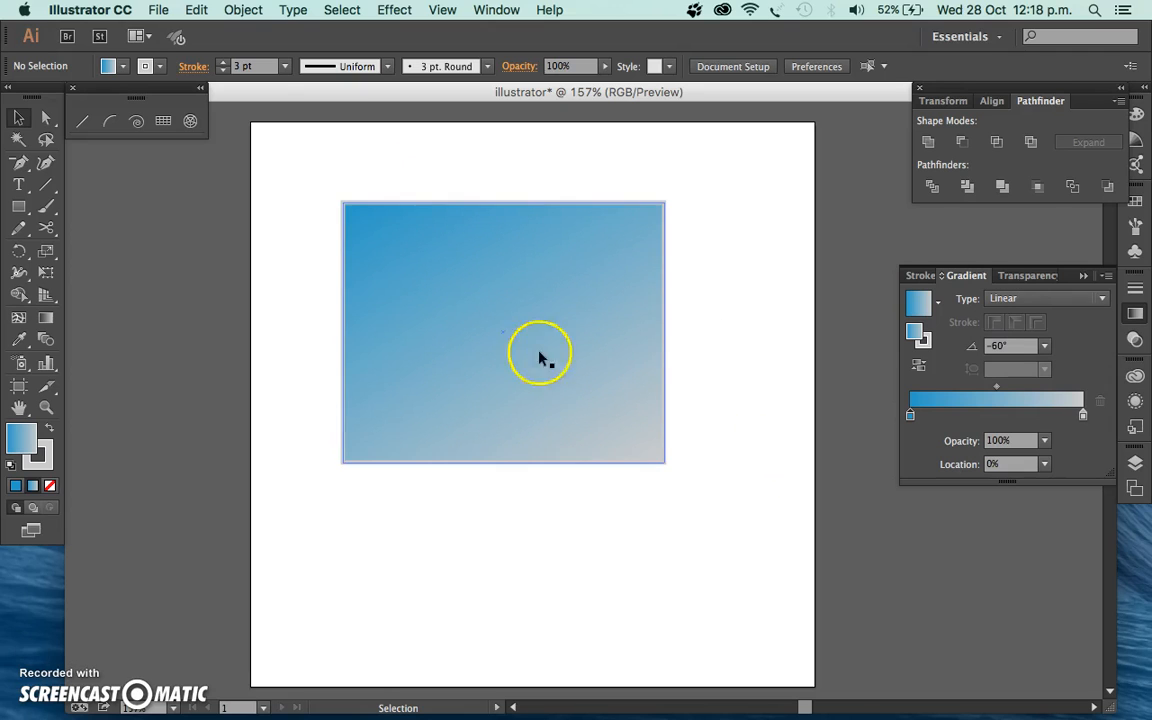
# Draw a diagonal line with the Line Segment tool across the rectangle's upper left corner, from its left edge to its top edge.
pyautogui.click(48, 185)
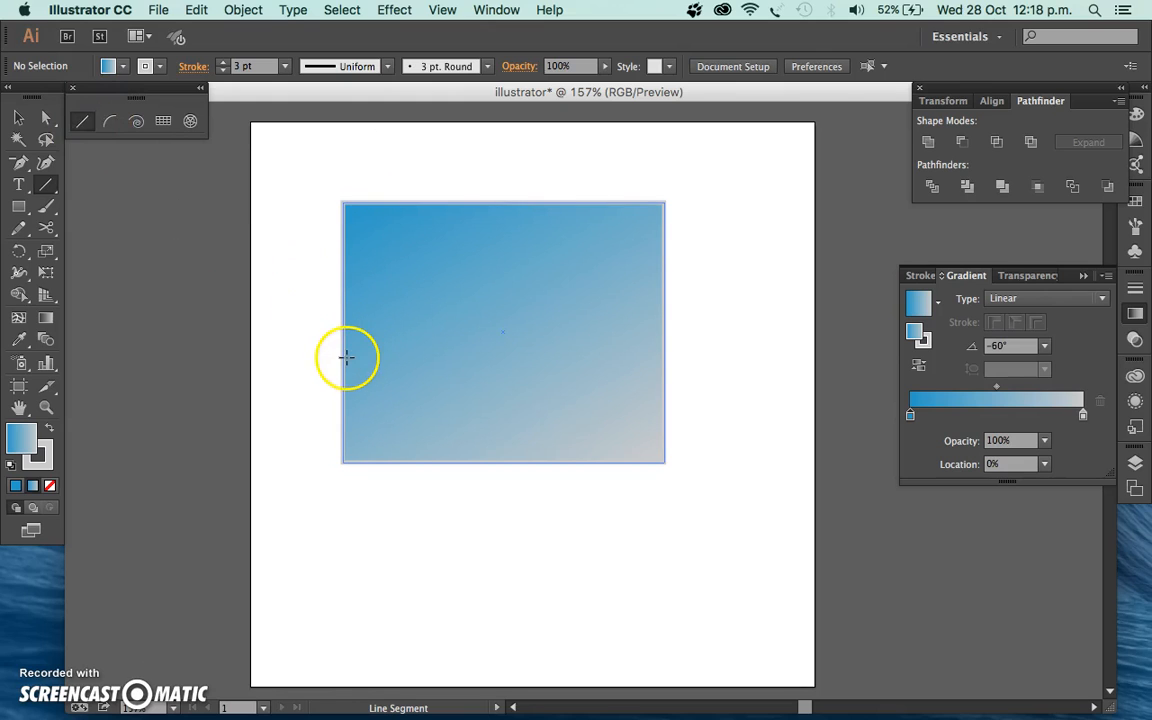
pyautogui.moveTo(343, 357); pyautogui.dragTo(586, 203)
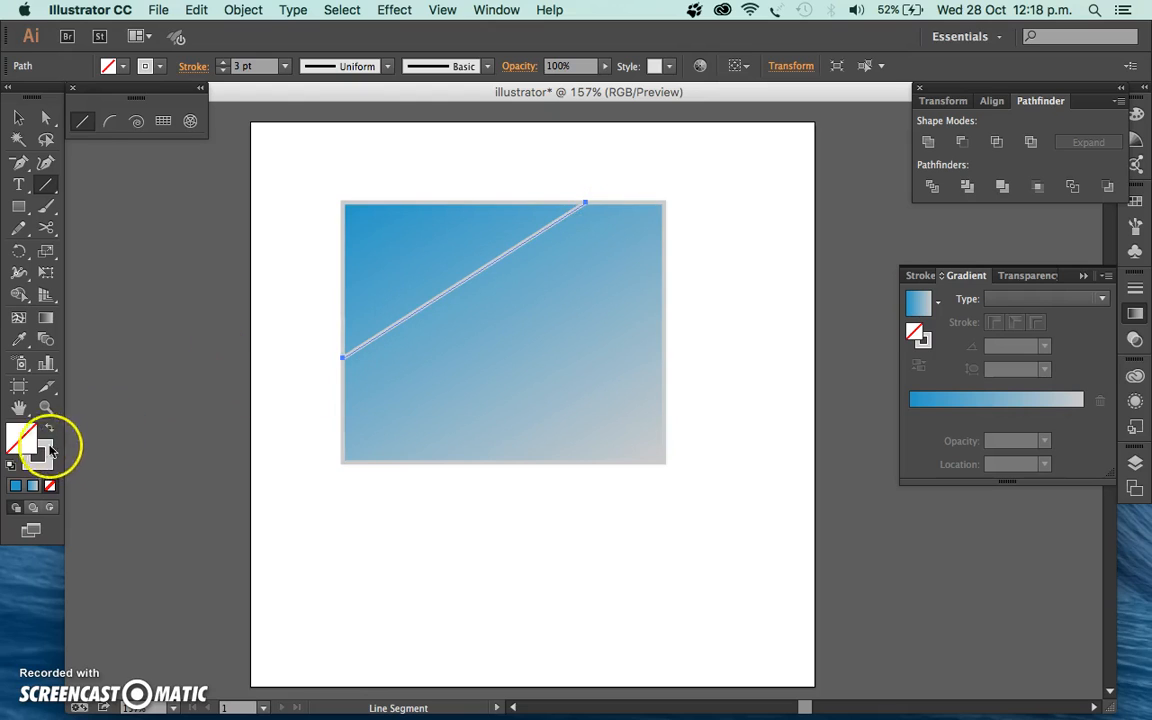
pyautogui.click(26, 440)
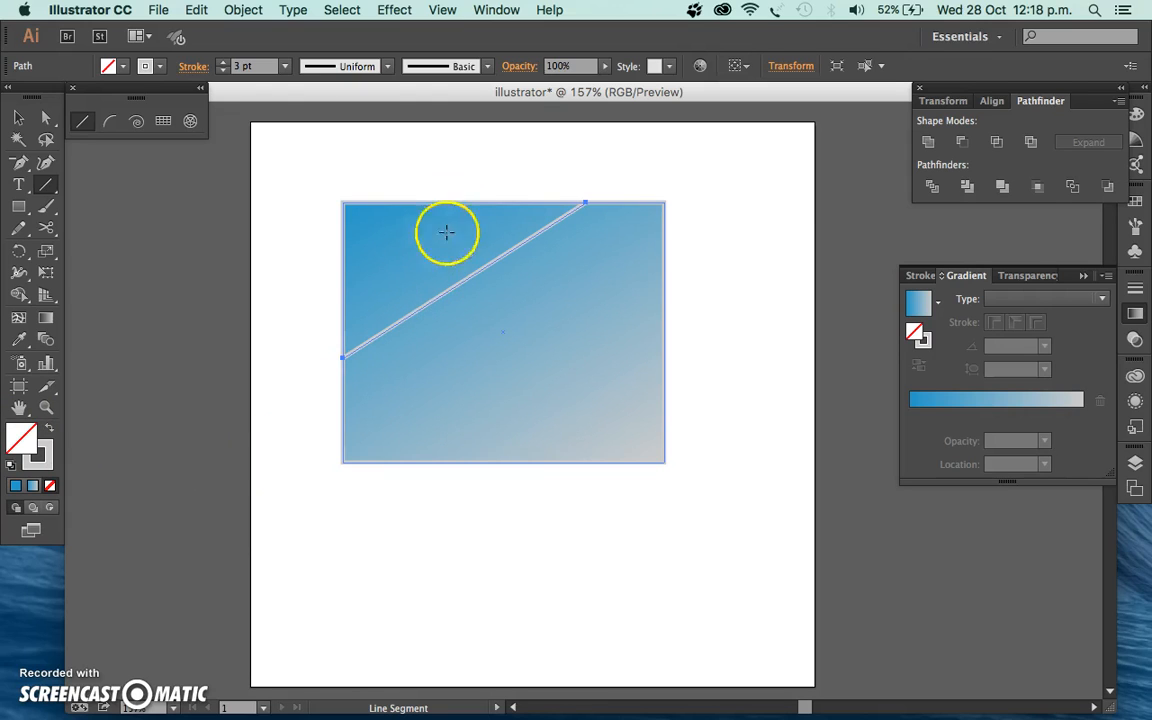
# Load the Arrows_Special brush library and apply its ornate feathered arrow brush with the outlined triangular head to the diagonal line.
pyautogui.click(489, 67)
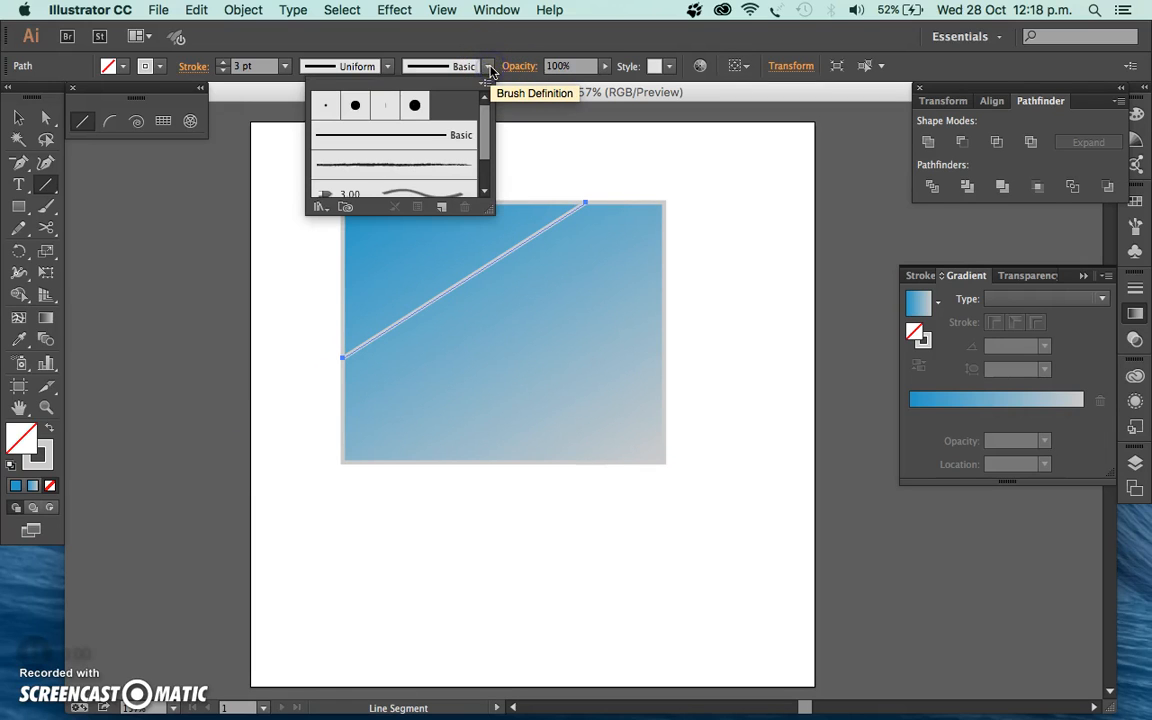
pyautogui.click(320, 208)
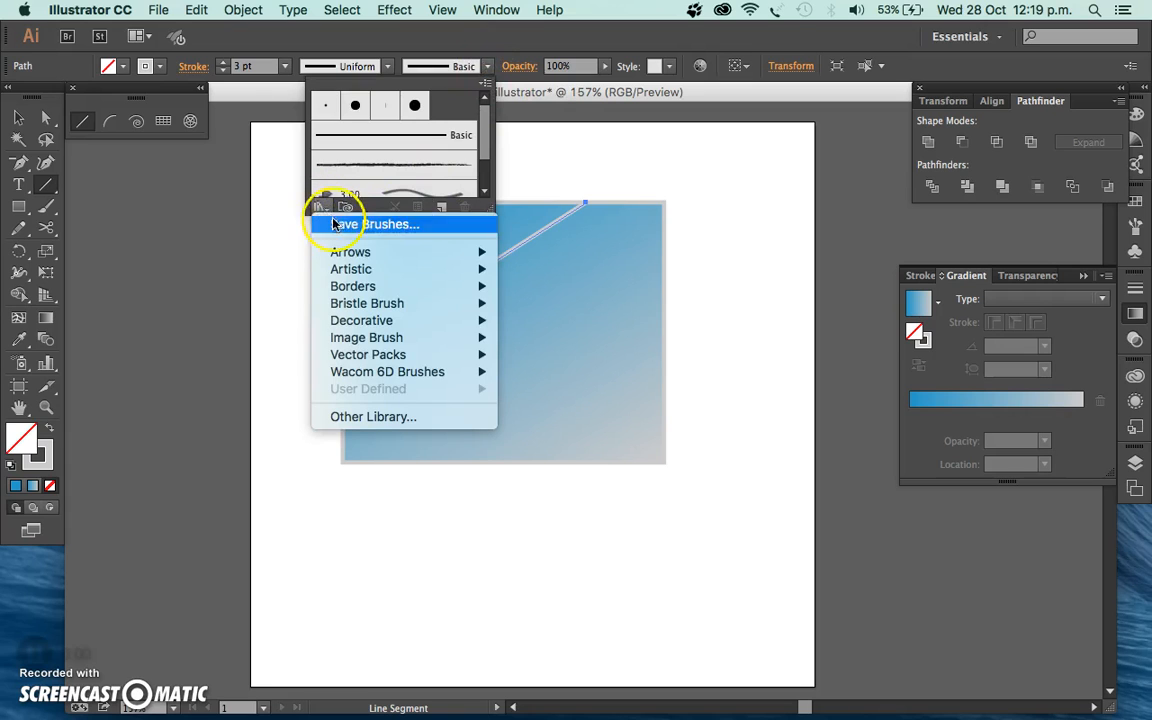
pyautogui.moveTo(350, 252)
pyautogui.click(575, 256)
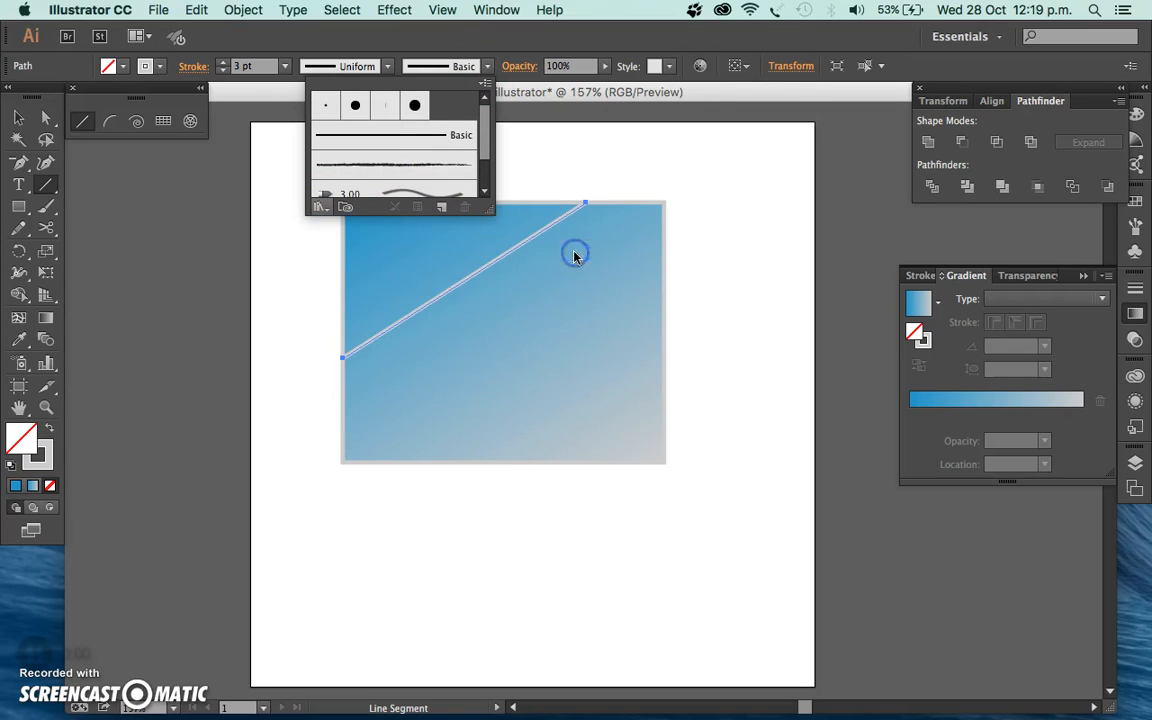
pyautogui.click(628, 365)
pyautogui.click(622, 400)
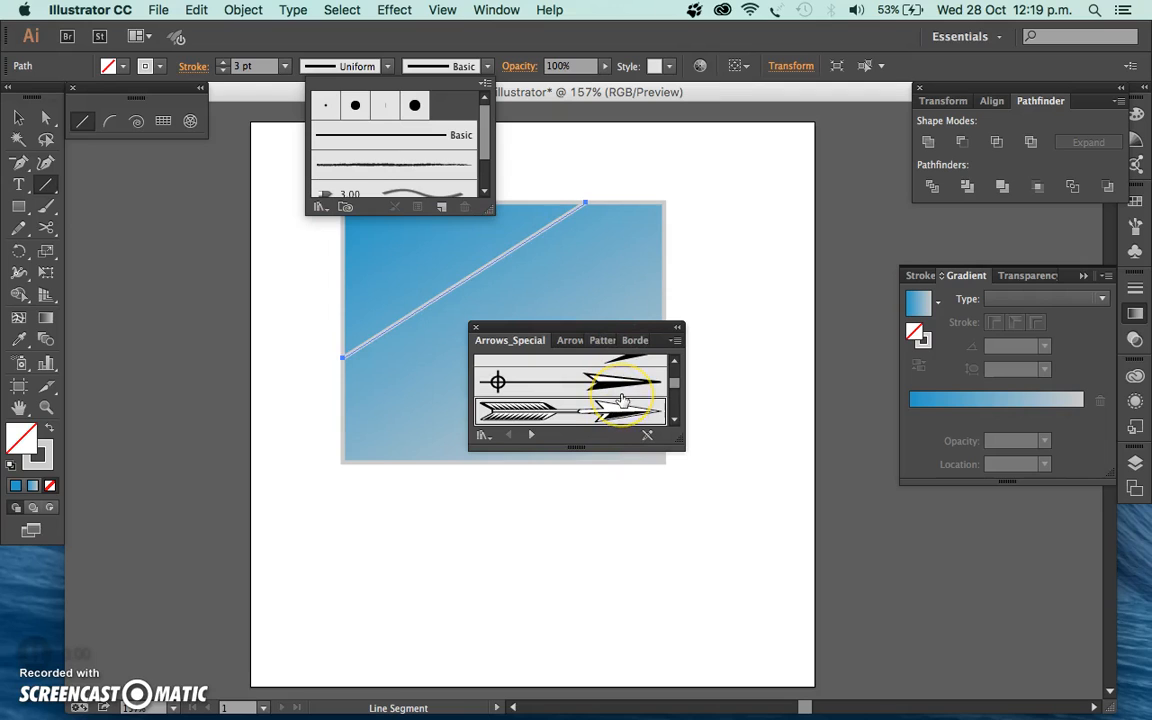
pyautogui.click(675, 420)
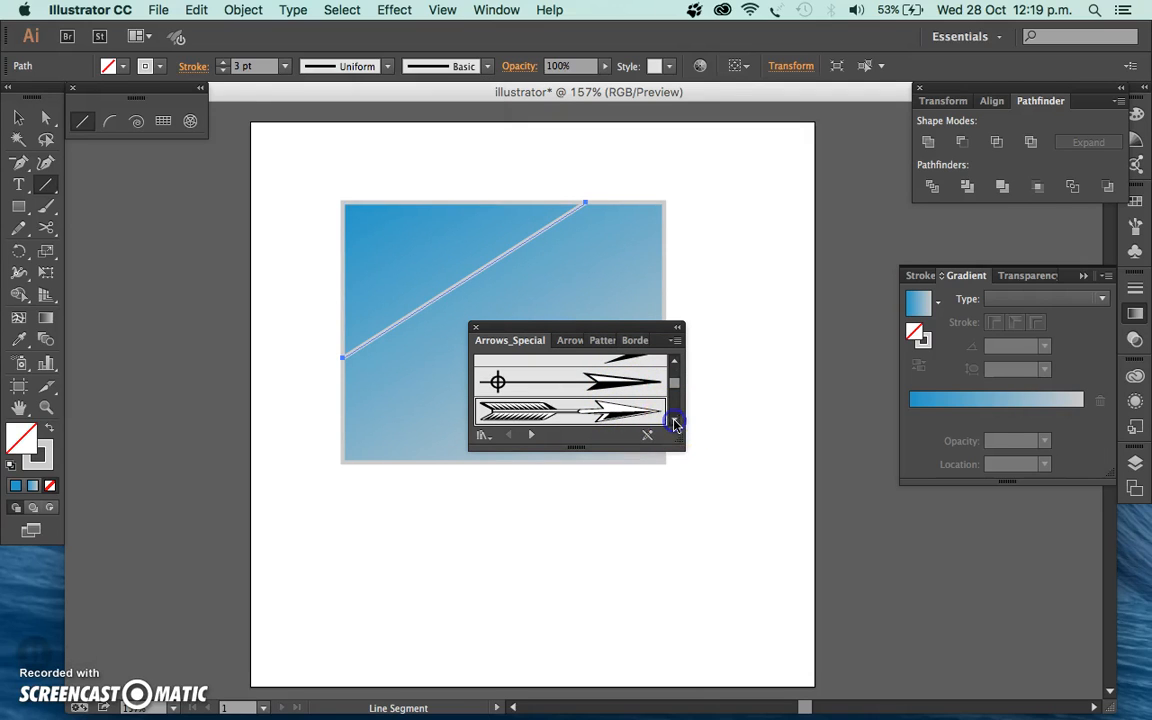
pyautogui.scroll(-2, 676, 386)
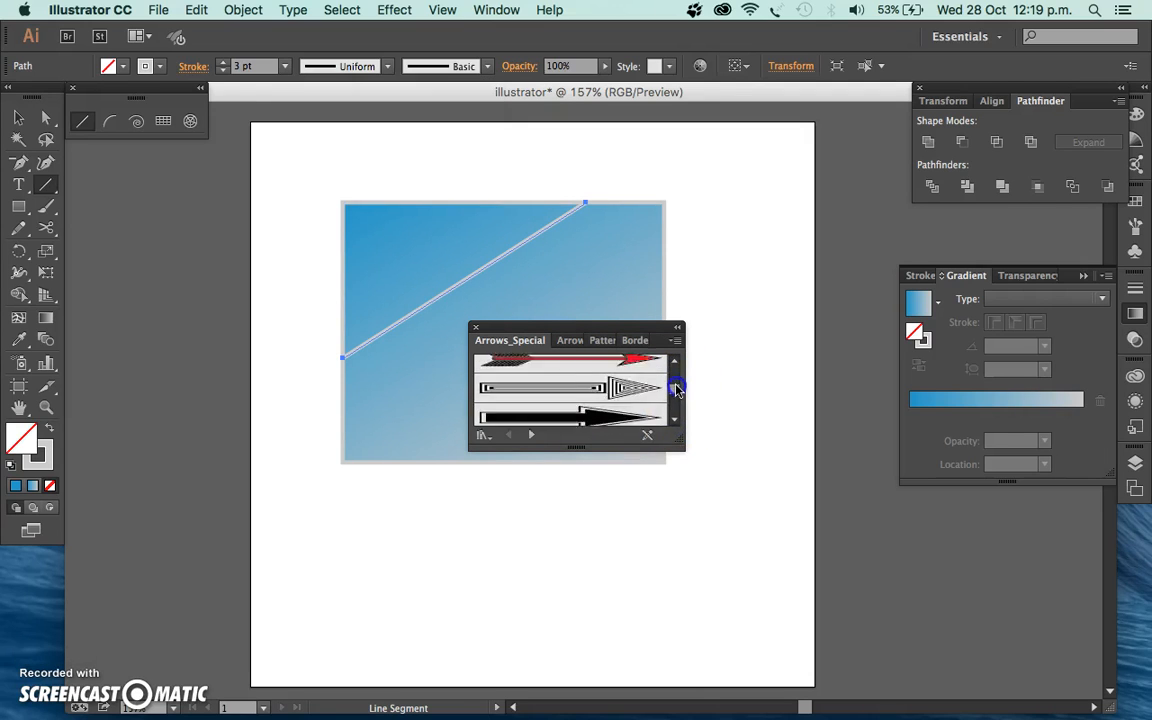
pyautogui.moveTo(676, 384); pyautogui.dragTo(676, 387)
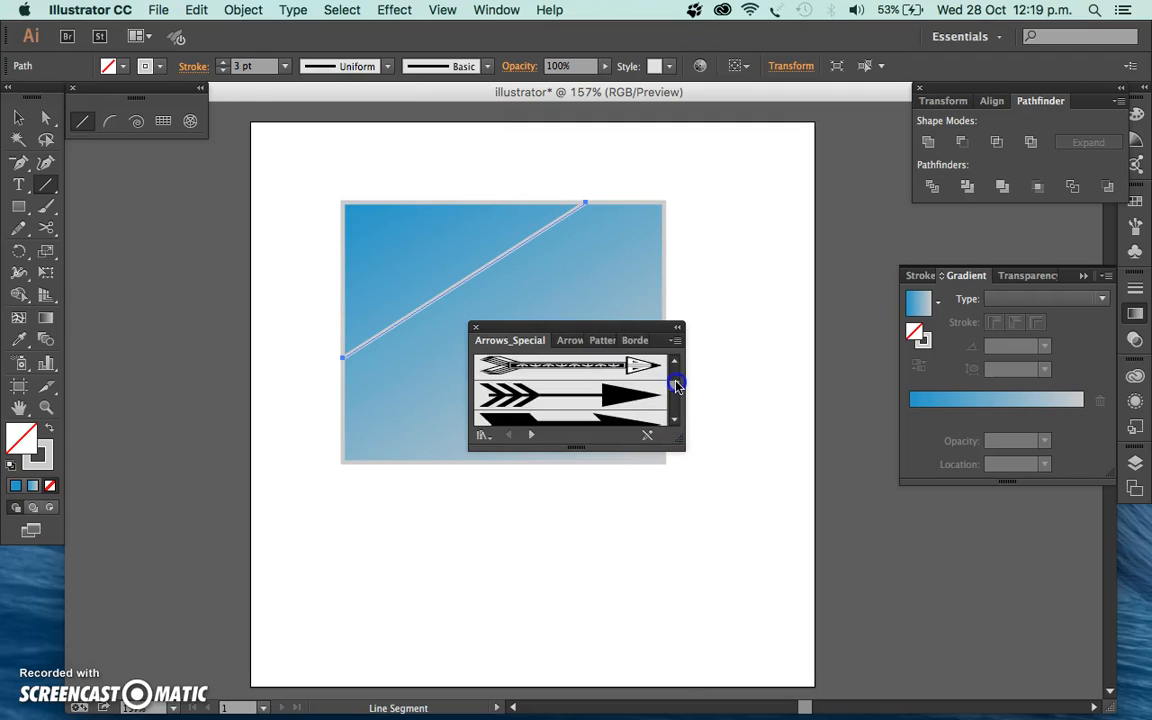
pyautogui.click(602, 372)
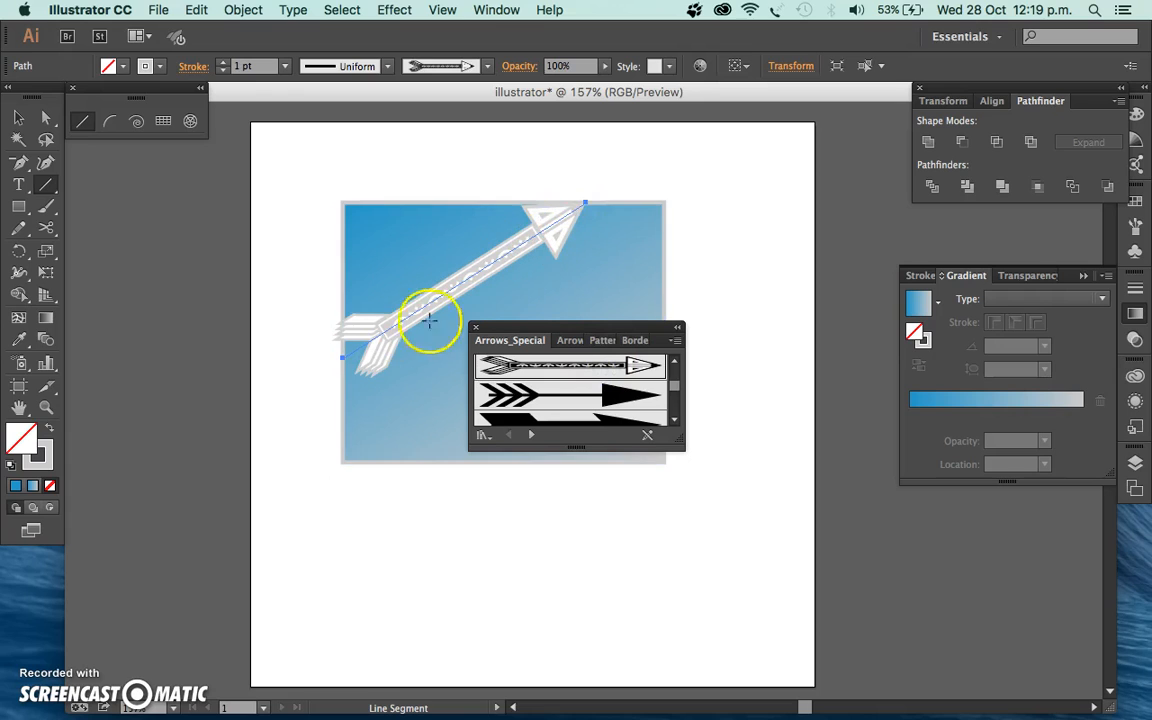
# Browse the brush libraries from Arrows_Standard through Artistic_Watercolor, and close the library.
pyautogui.click(531, 434)
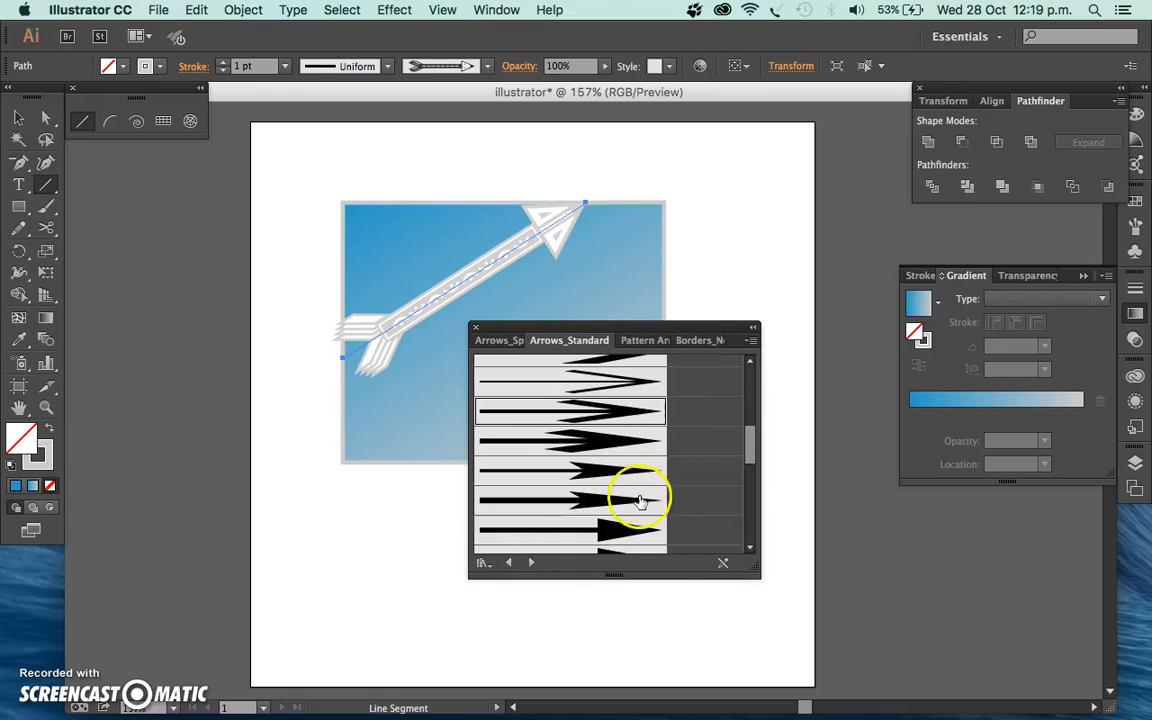
pyautogui.click(531, 562)
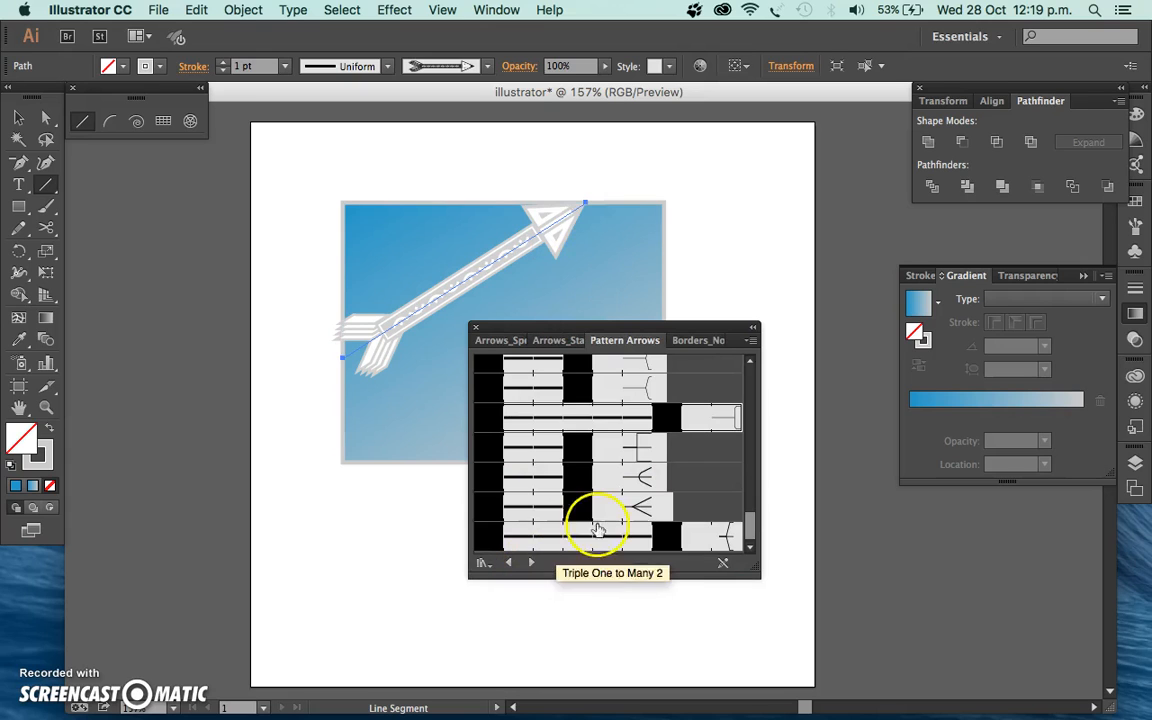
pyautogui.click(531, 563)
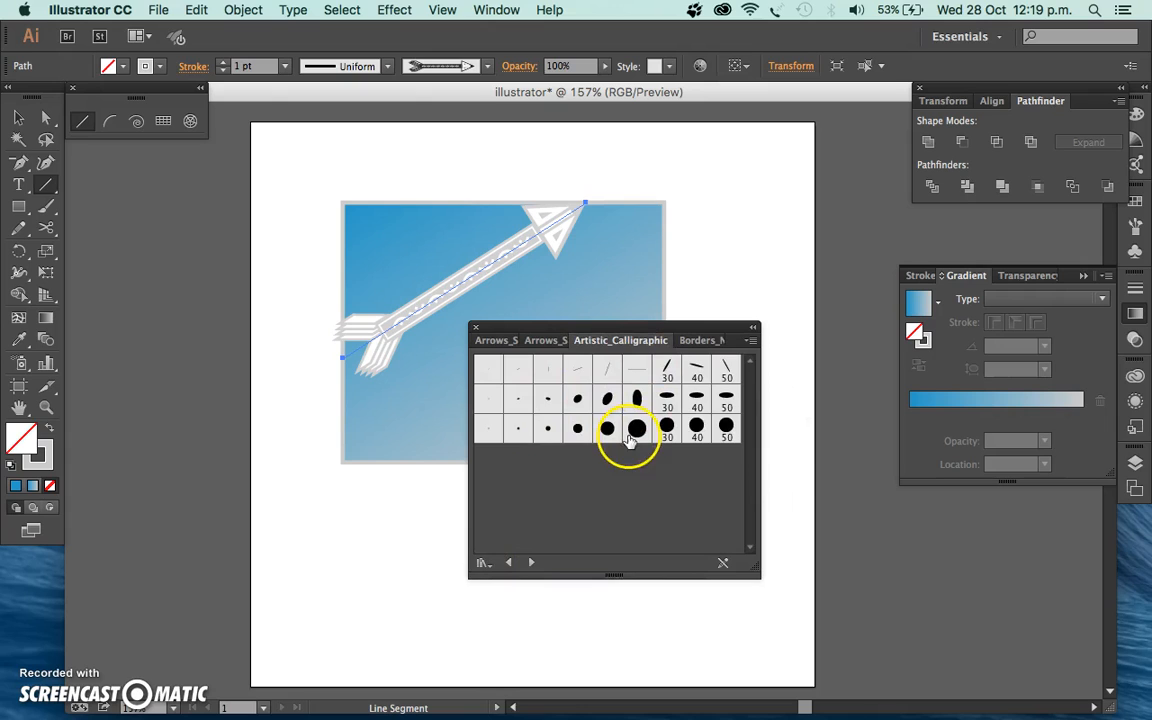
pyautogui.click(531, 562)
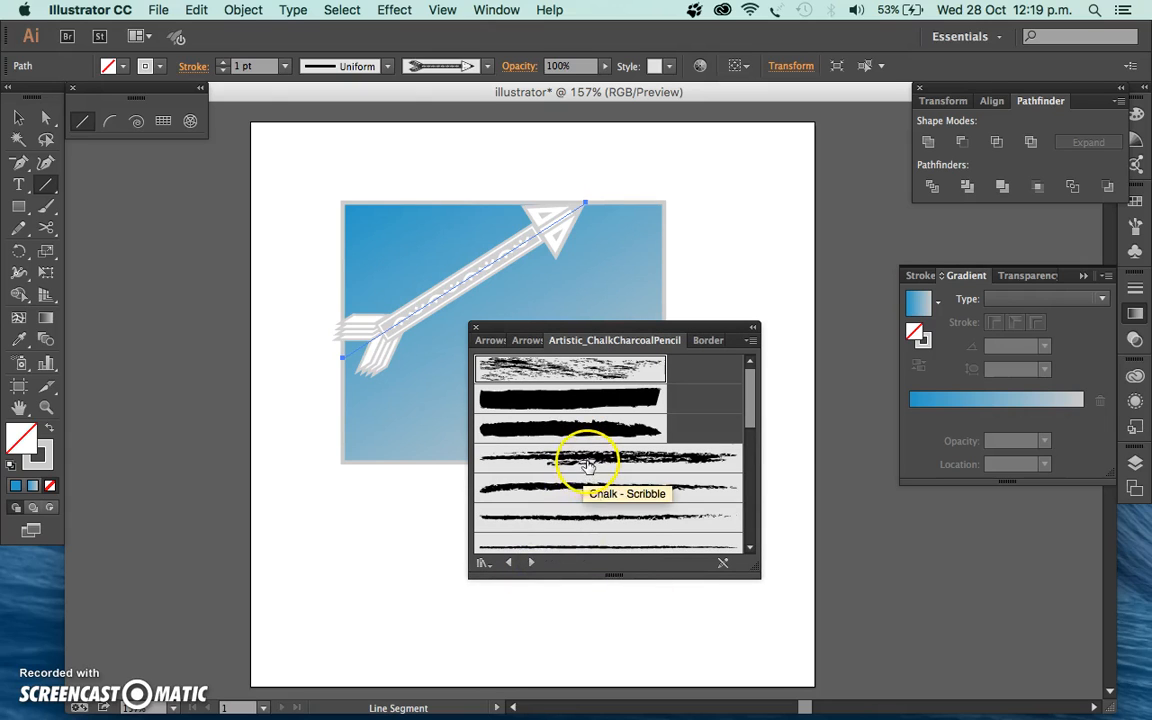
pyautogui.click(531, 563)
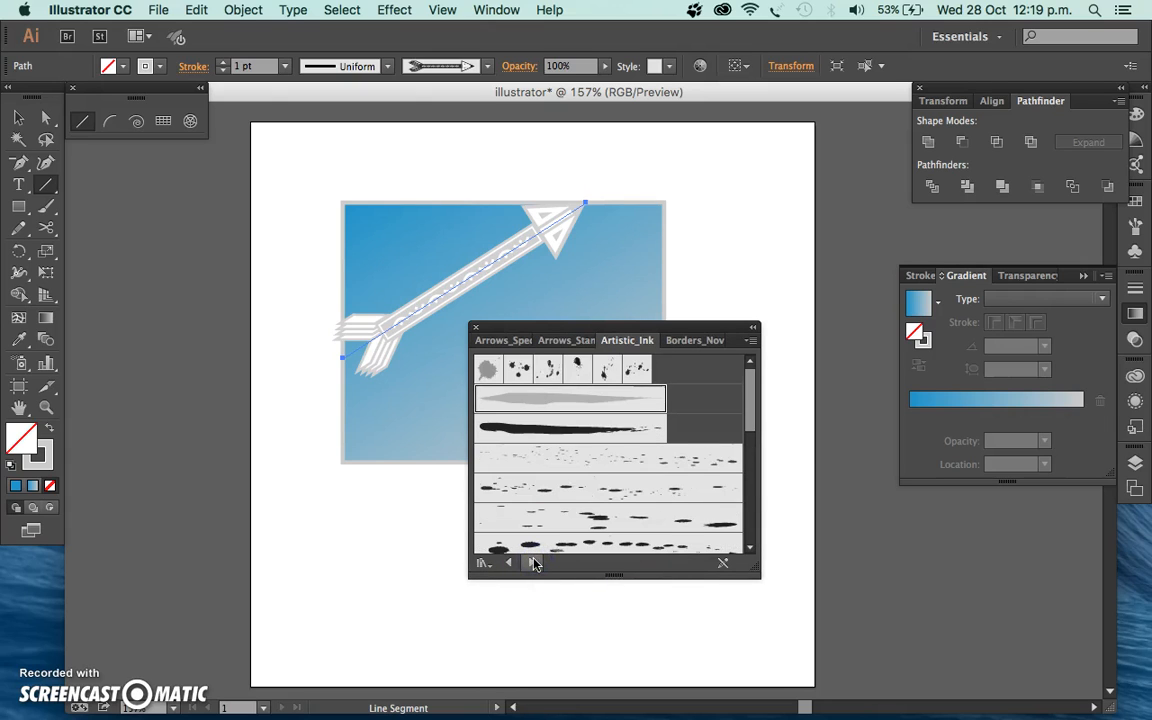
pyautogui.click(534, 563)
pyautogui.click(534, 562)
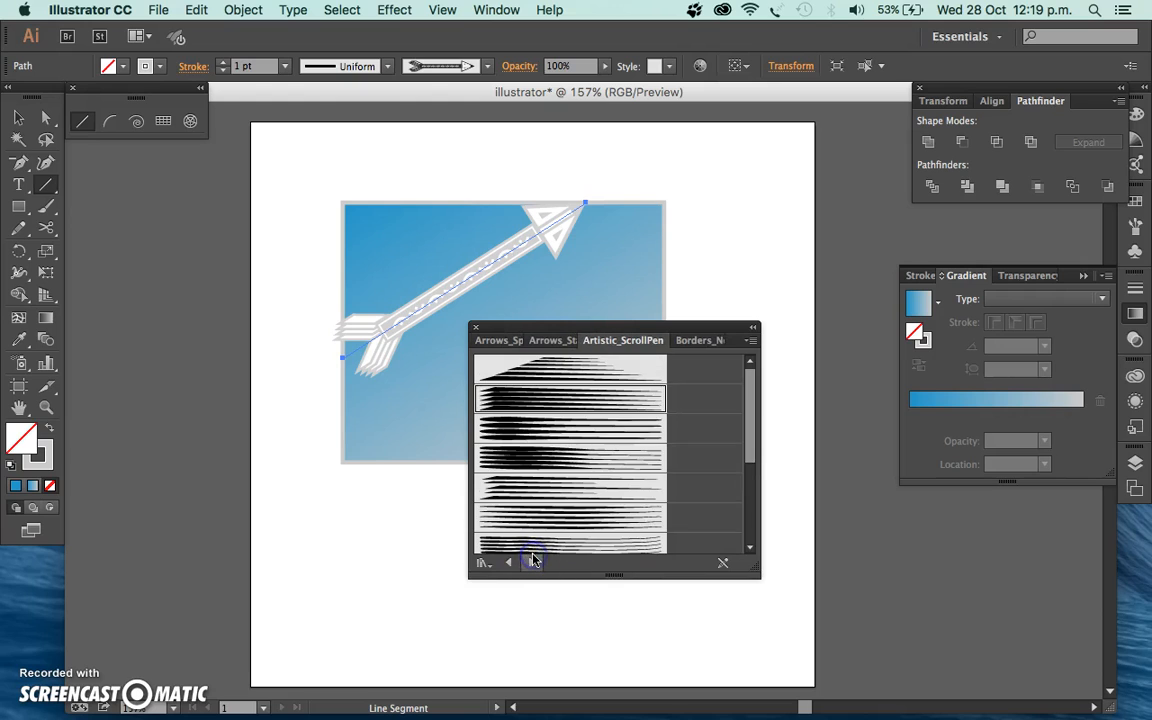
pyautogui.click(534, 562)
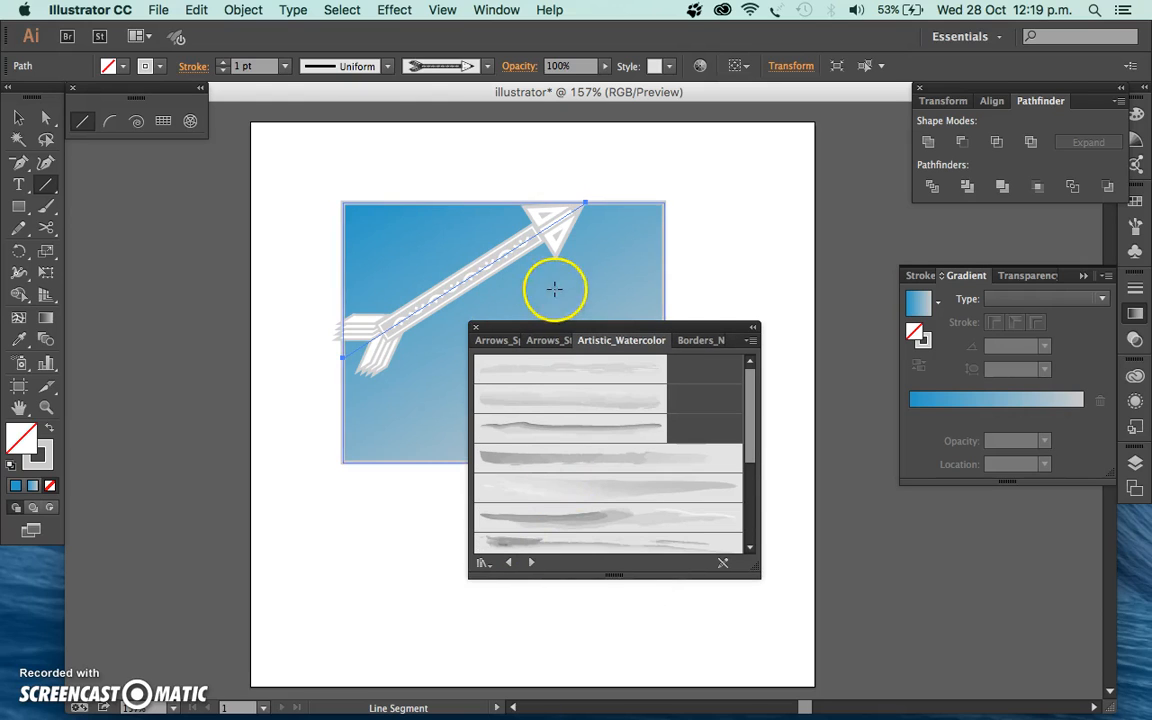
pyautogui.click(475, 327)
# Dismiss the line segment options without drawing a new line and deselect the arrow-styled line.
pyautogui.click(555, 311)
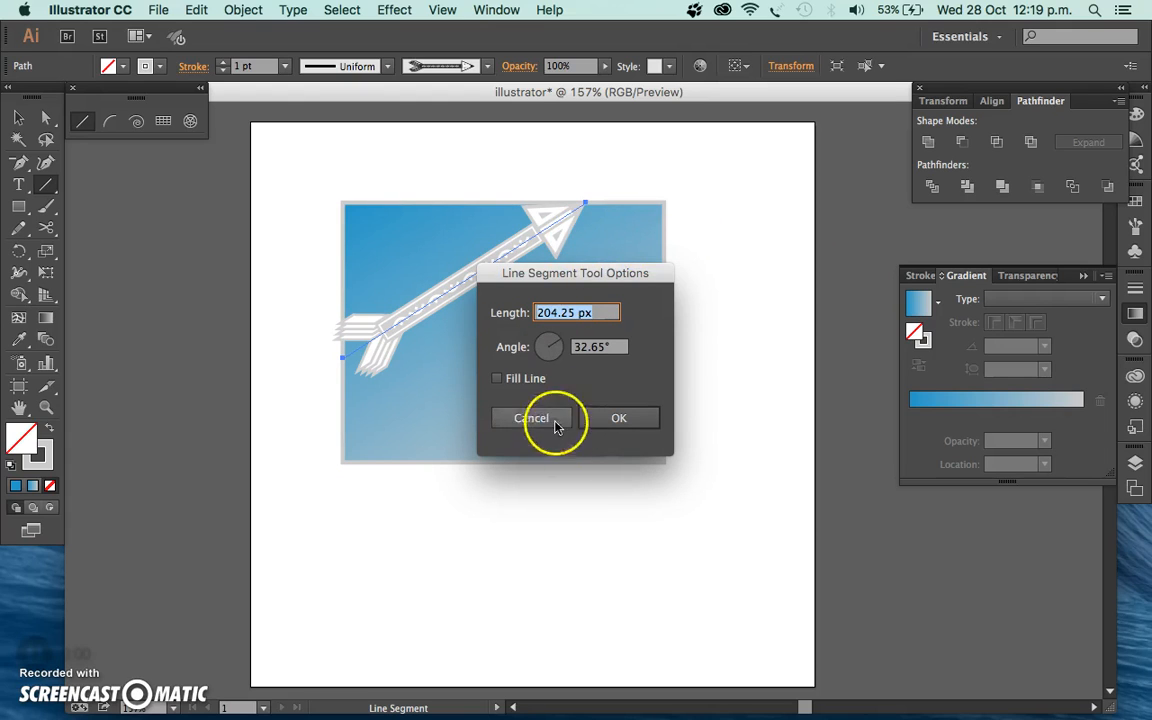
pyautogui.click(540, 418)
pyautogui.click(20, 120)
pyautogui.click(329, 204)
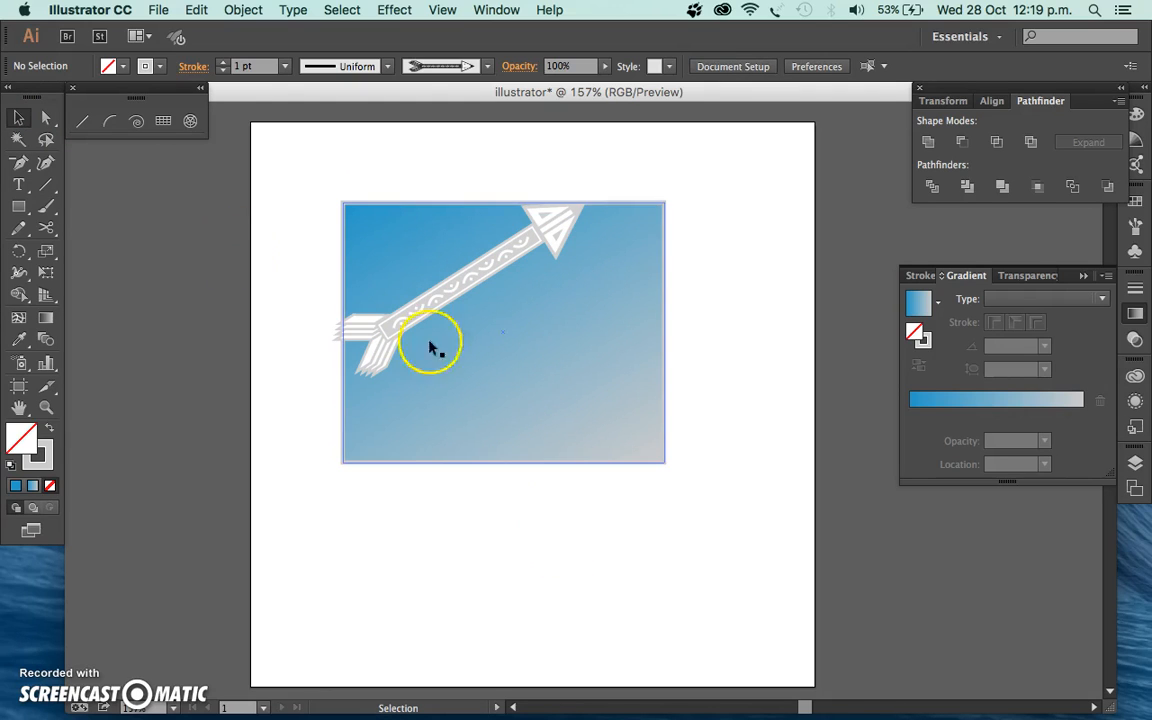
# Create a text area below the rectangle with the Type tool and enter "Illustrator is cool".
pyautogui.click(21, 185)
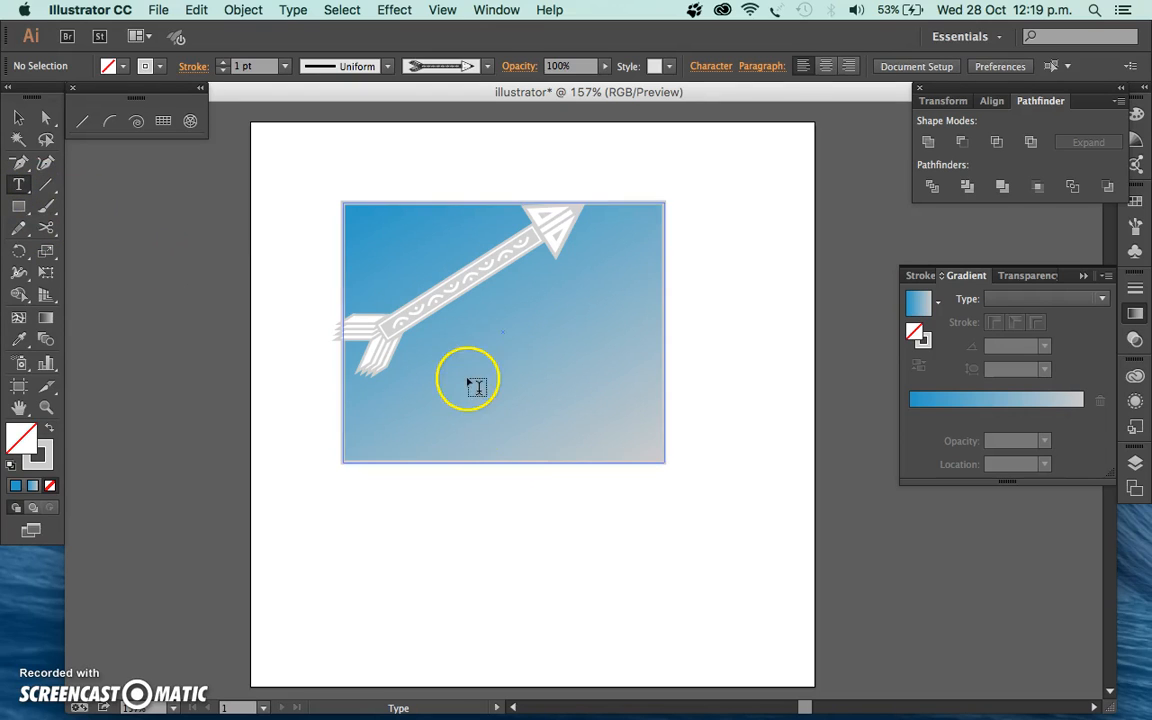
pyautogui.moveTo(423, 500); pyautogui.dragTo(722, 650)
pyautogui.click(439, 522)
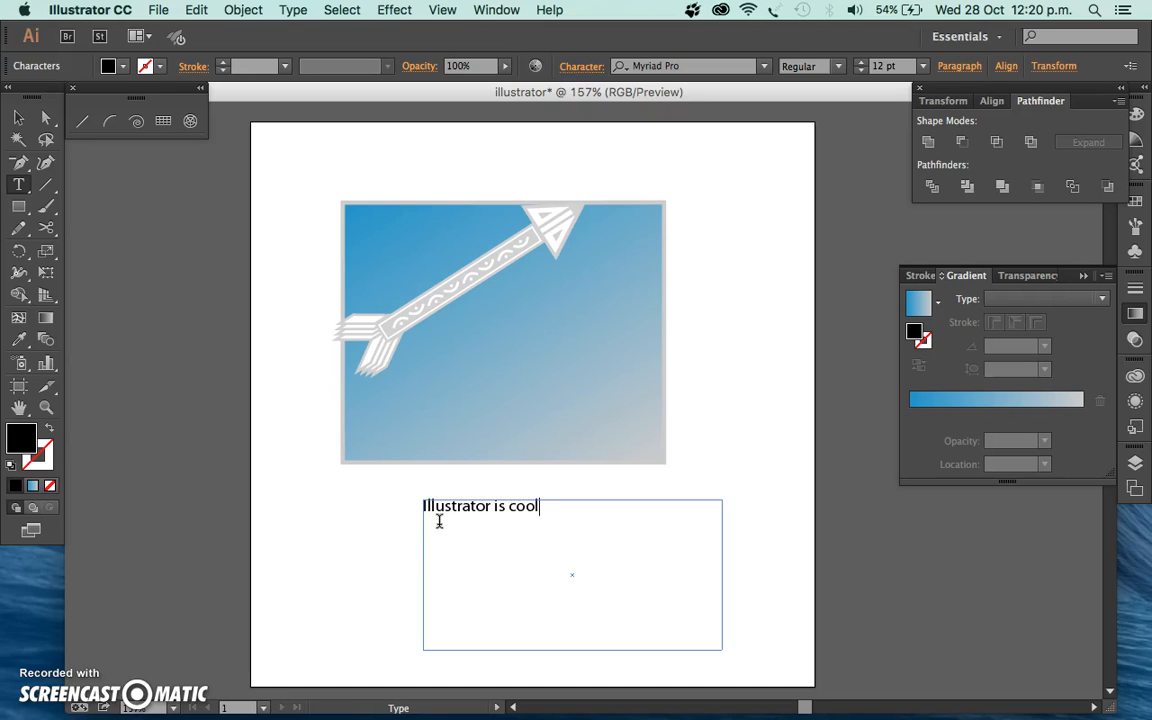
# Change the font of the whole "Illustrator is cool" text to Lobster 1.4.
pyautogui.moveTo(540, 506); pyautogui.dragTo(401, 520)
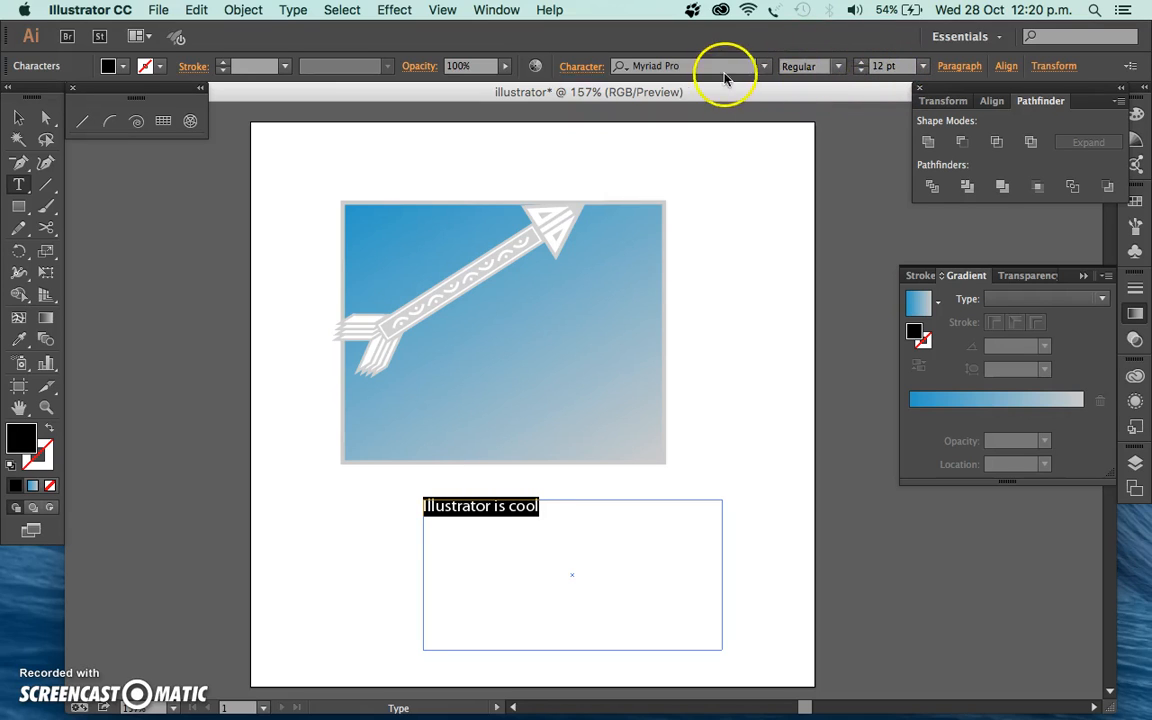
pyautogui.click(764, 66)
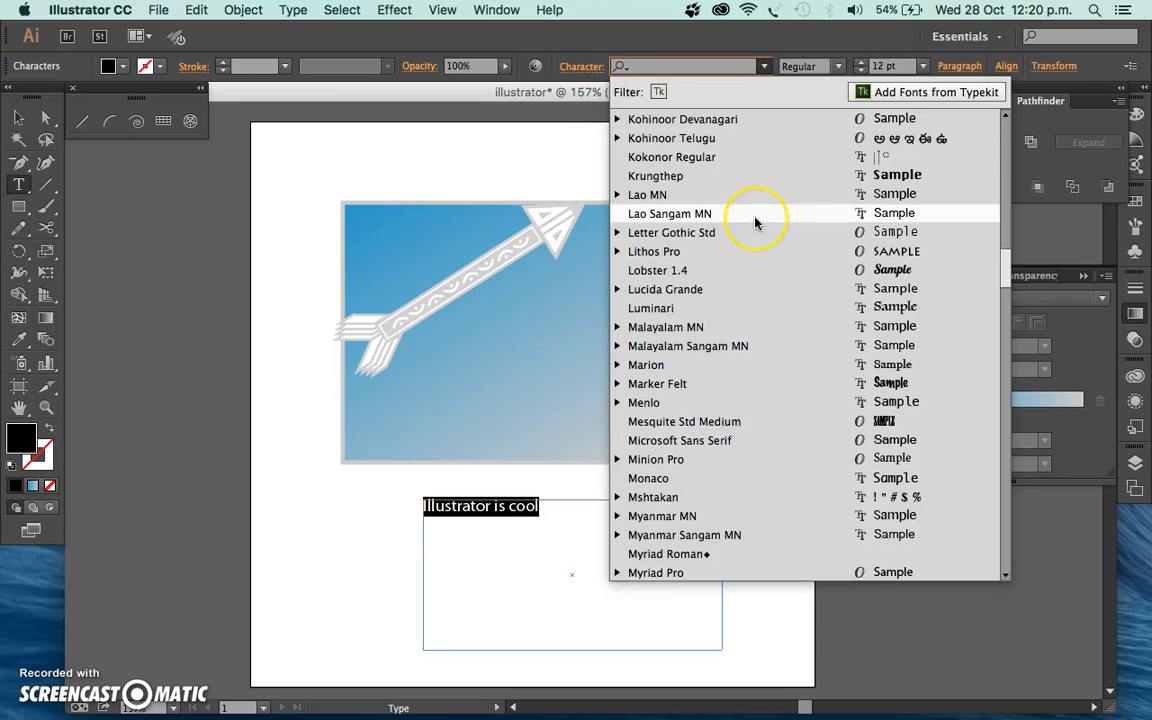
pyautogui.scroll(-1, 755, 222)
pyautogui.scroll(3, 757, 223)
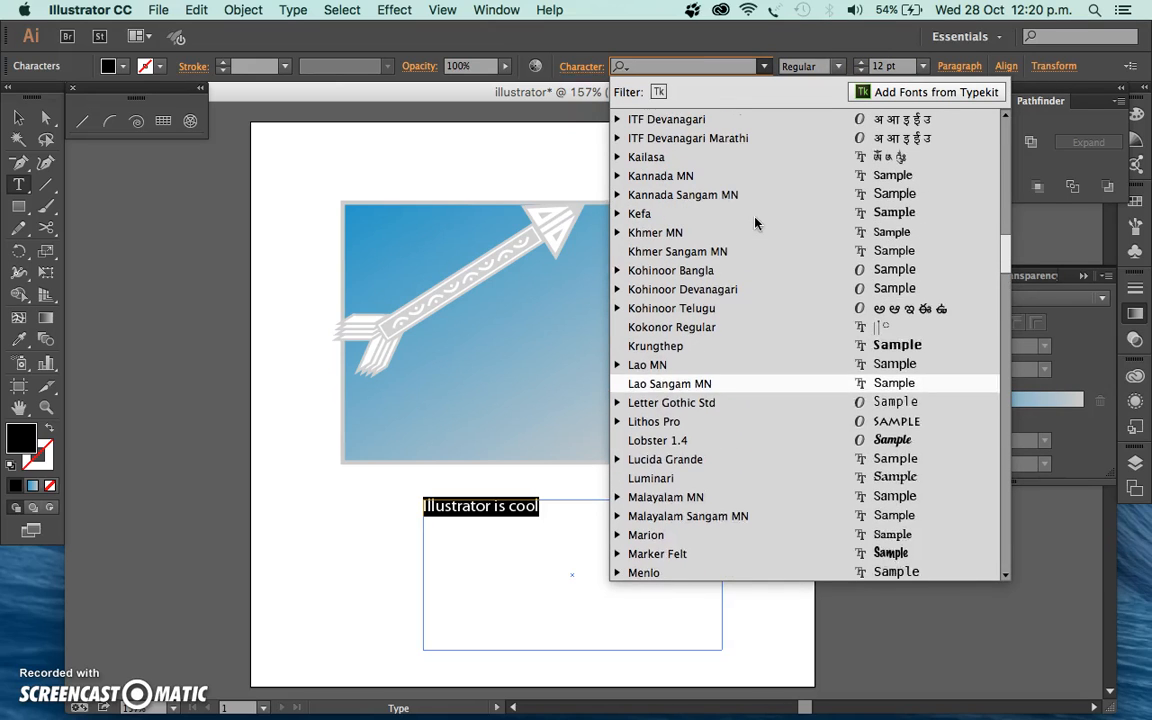
pyautogui.scroll(-2, 757, 396)
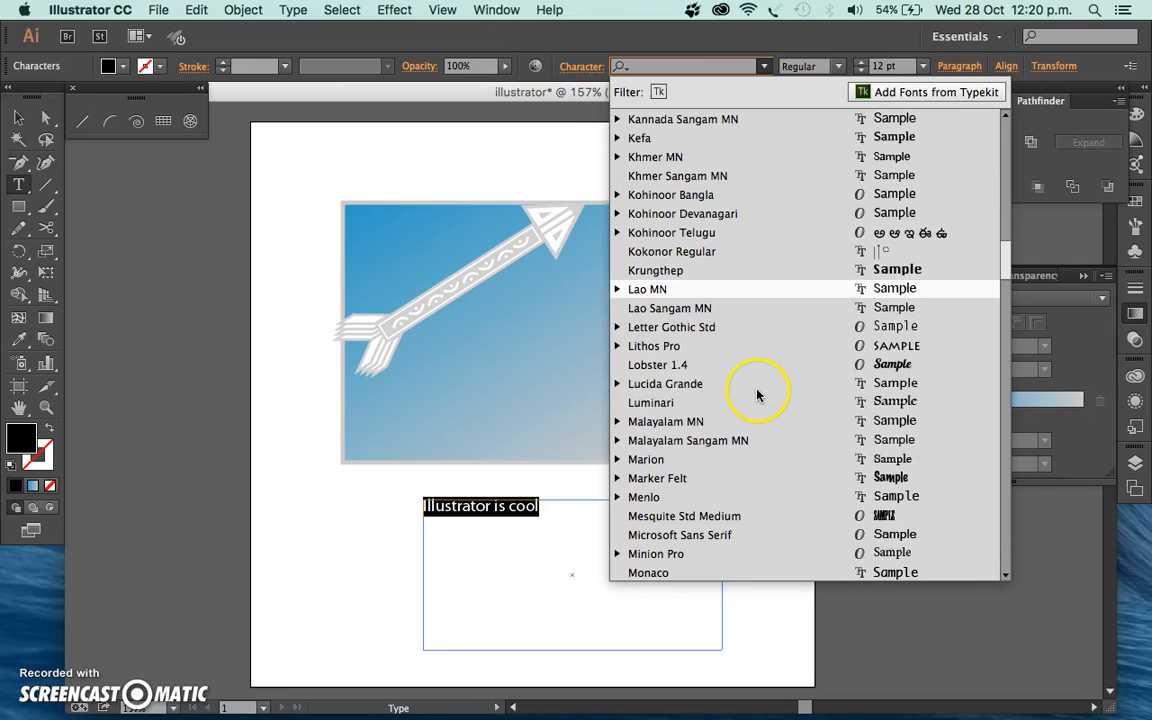
pyautogui.click(764, 364)
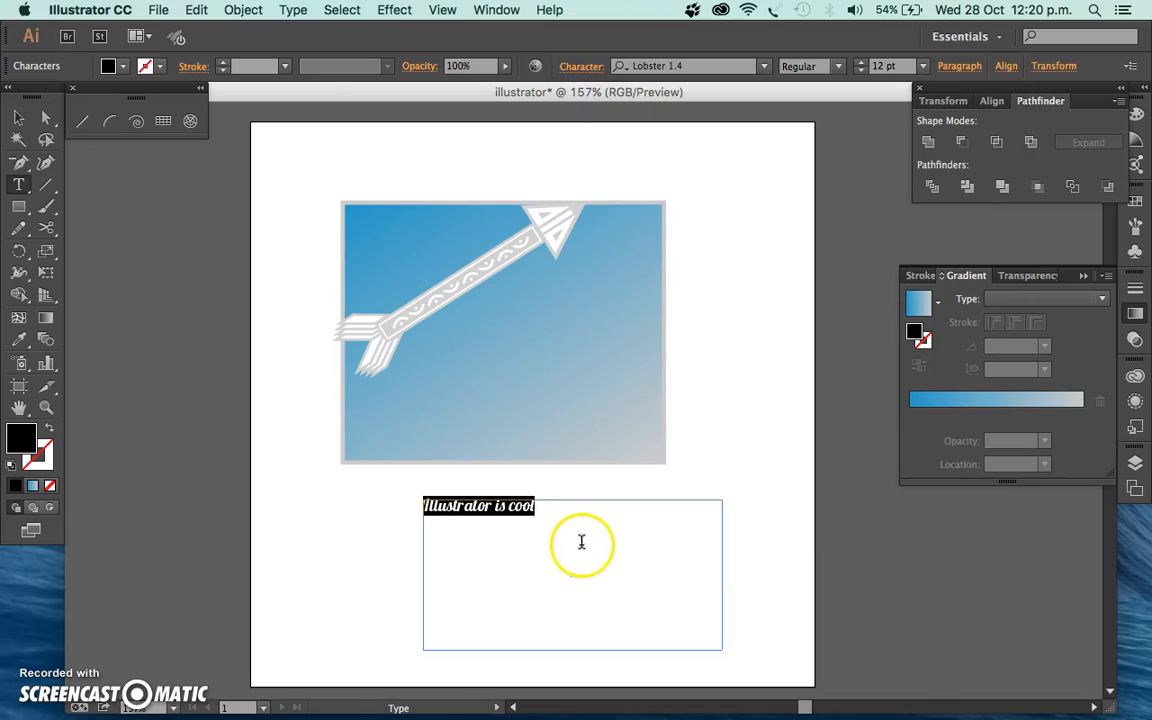
# Check the styles available for the text's font, keep Regular, and increase the font size to 20 pt.
pyautogui.click(840, 66)
pyautogui.click(838, 87)
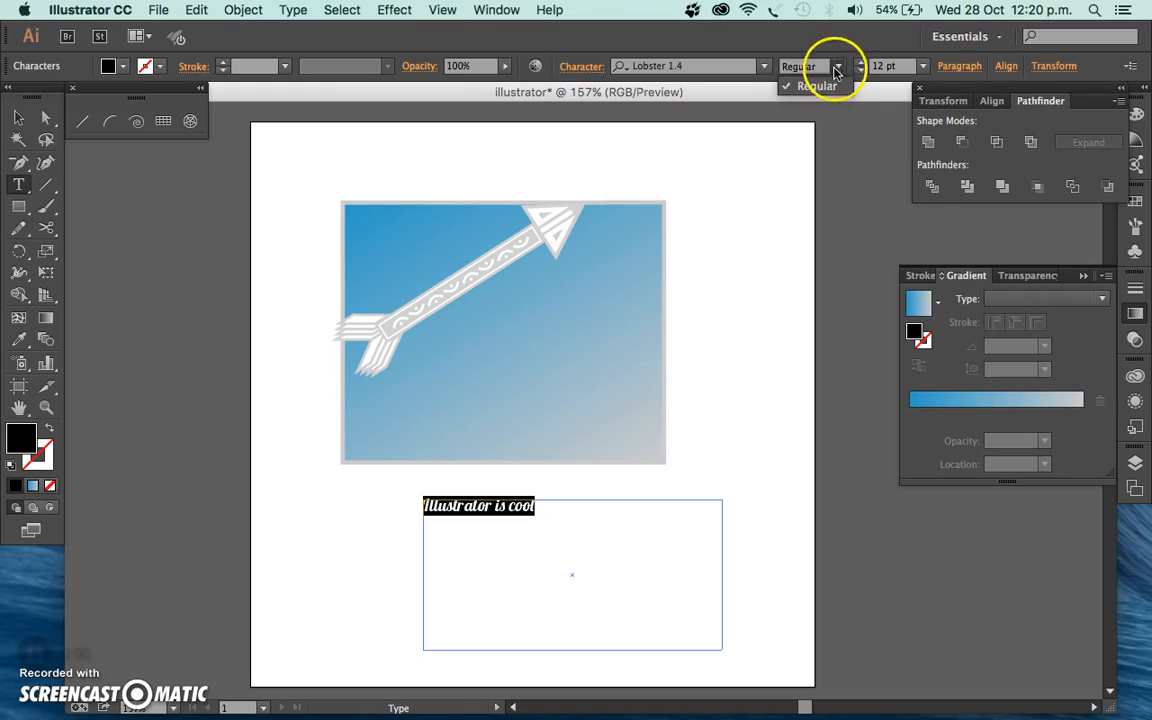
pyautogui.click(838, 68)
pyautogui.click(866, 63)
pyautogui.click(866, 63)
pyautogui.click(866, 63)
pyautogui.click(866, 63)
pyautogui.click(866, 63)
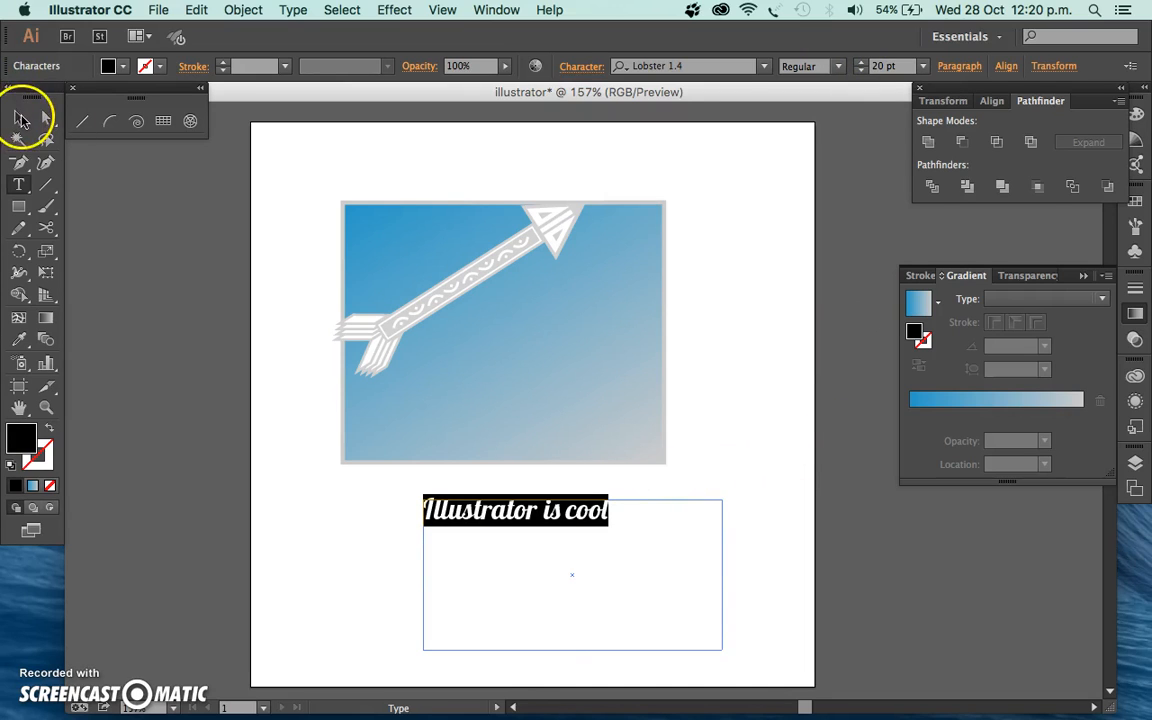
# Move the text with the Selection tool so the words sit inside the rectangle's lower right corner.
pyautogui.click(22, 119)
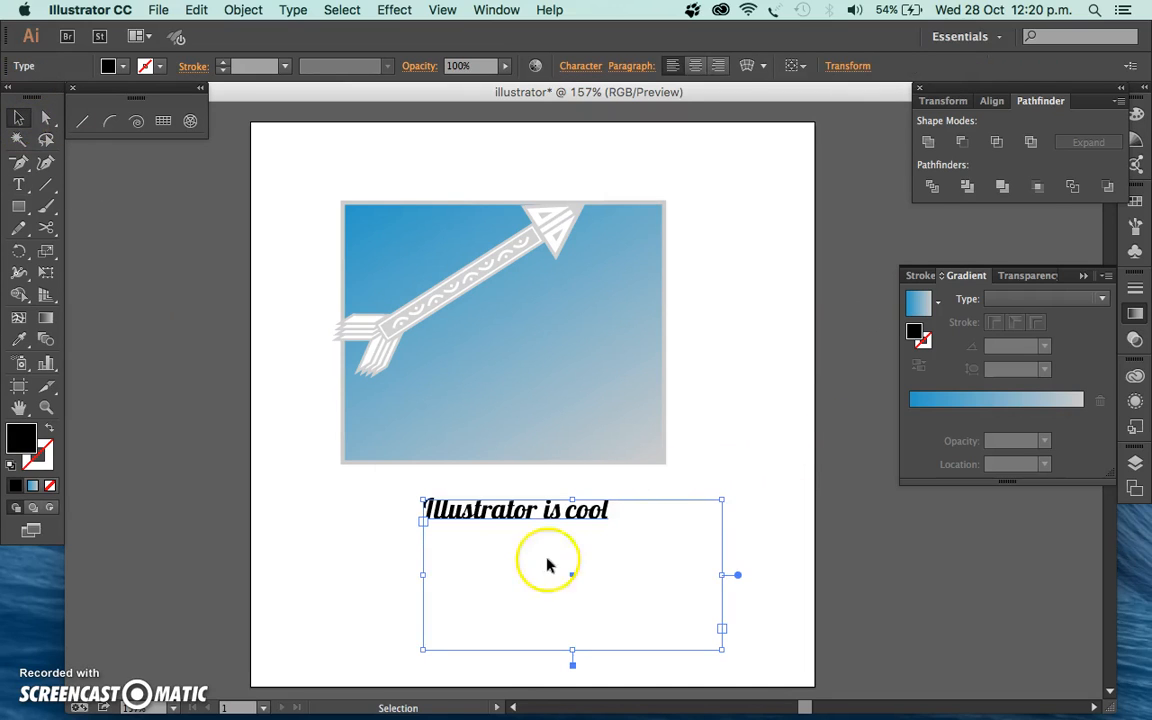
pyautogui.moveTo(545, 497); pyautogui.dragTo(614, 428)
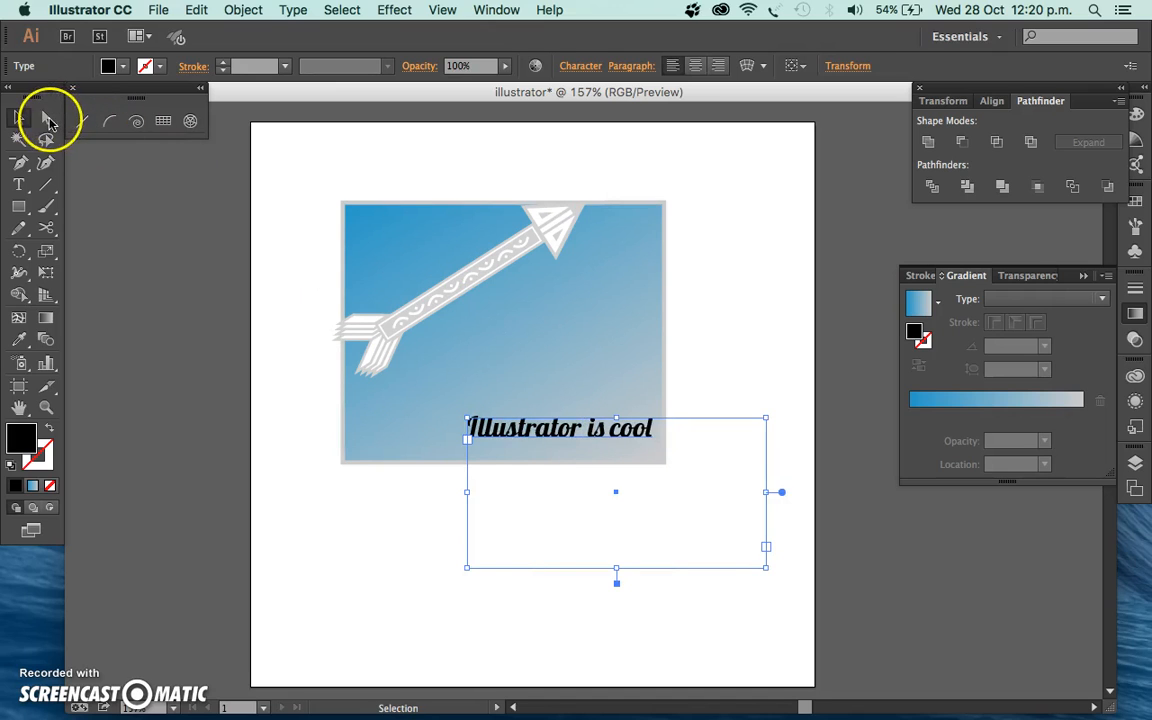
# Move the rectangle's lower left anchor point up and inward with the Direct Selection tool, distorting the shape.
pyautogui.click(48, 121)
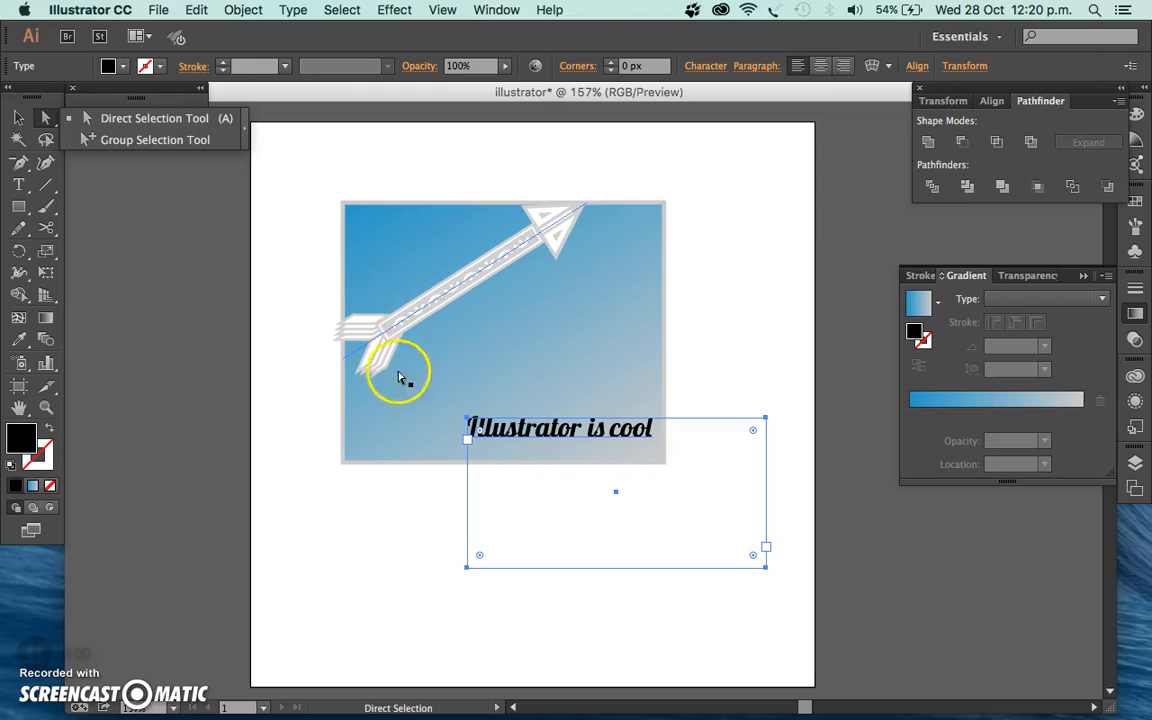
pyautogui.click(343, 462)
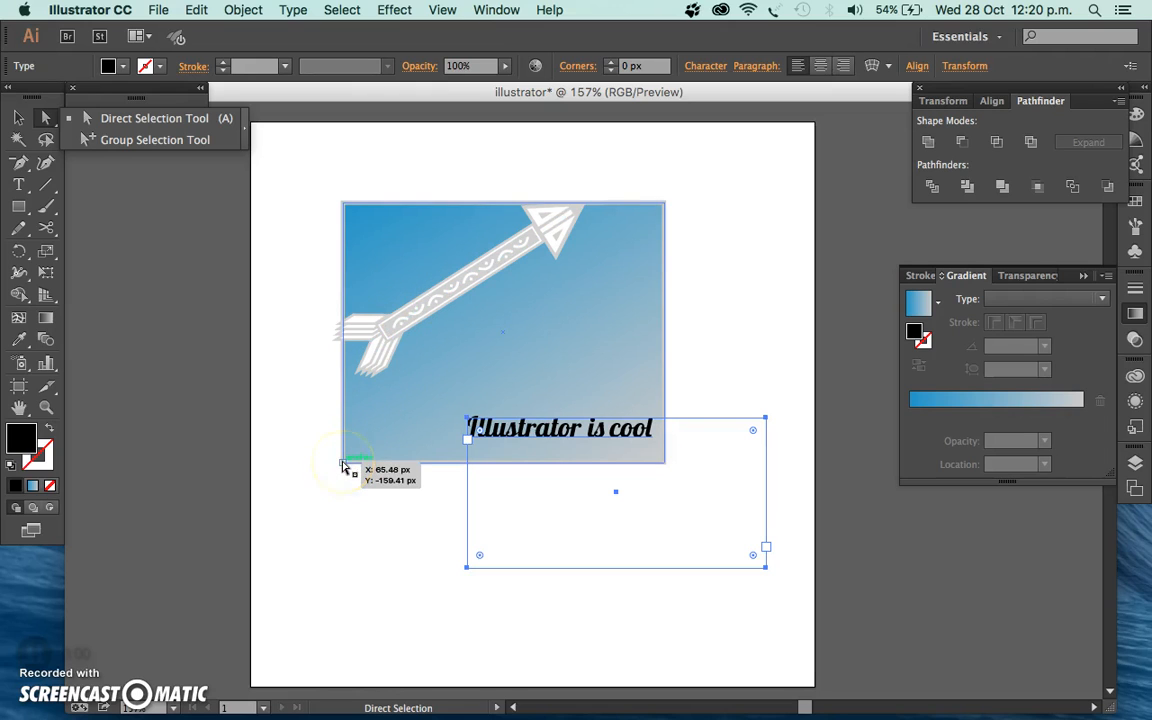
pyautogui.click(343, 464)
pyautogui.click(343, 464)
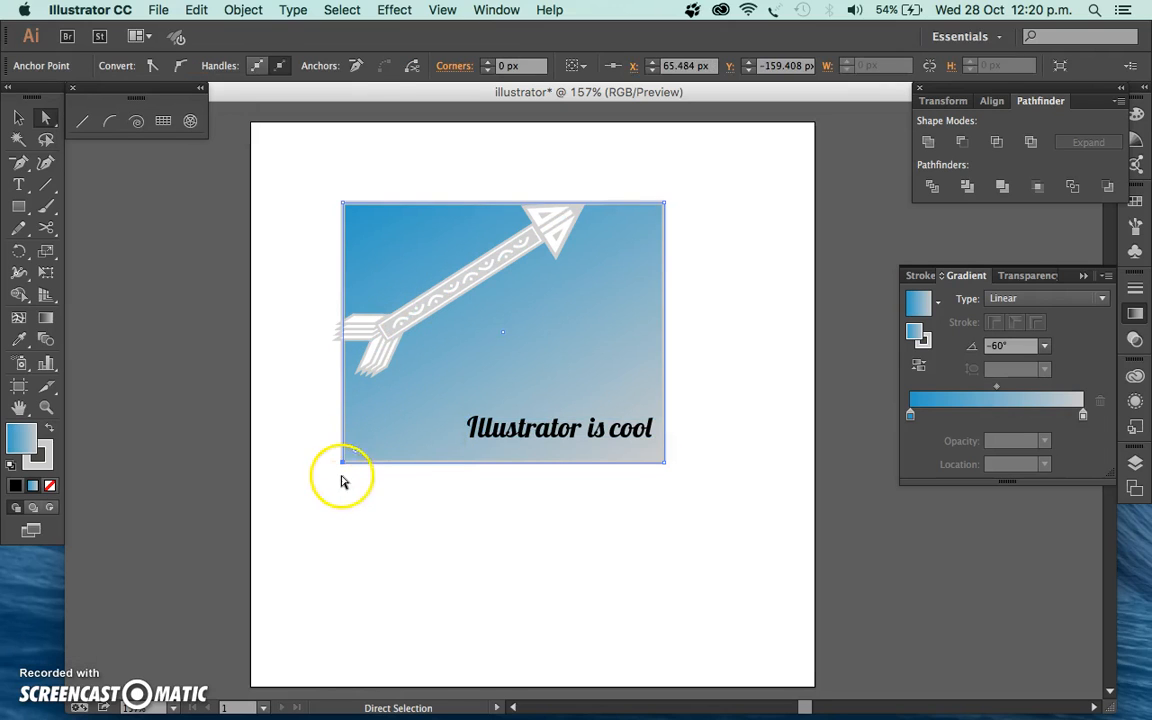
pyautogui.moveTo(343, 462); pyautogui.dragTo(419, 396)
pyautogui.click(368, 540)
pyautogui.click(620, 218)
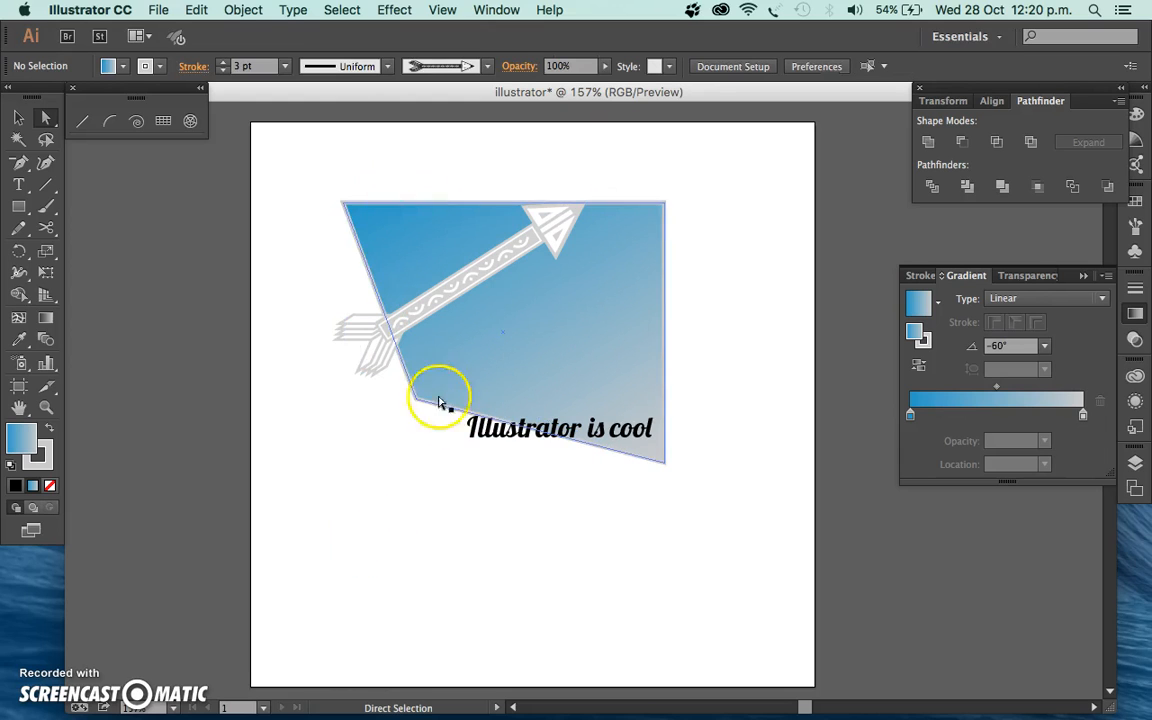
# Pull the lower left anchor point out to the artboard's left edge, return it to the rectangle's original corner, and deselect.
pyautogui.moveTo(415, 402); pyautogui.dragTo(250, 461)
pyautogui.click(407, 578)
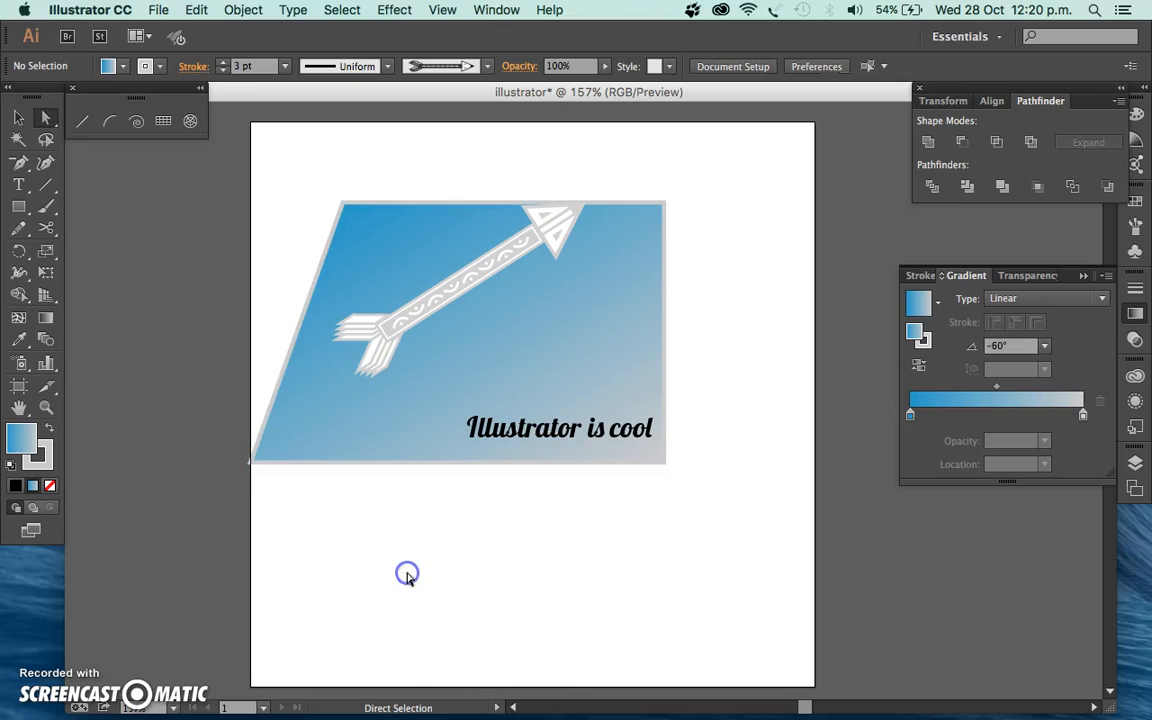
pyautogui.moveTo(251, 463); pyautogui.dragTo(342, 462)
pyautogui.click(591, 566)
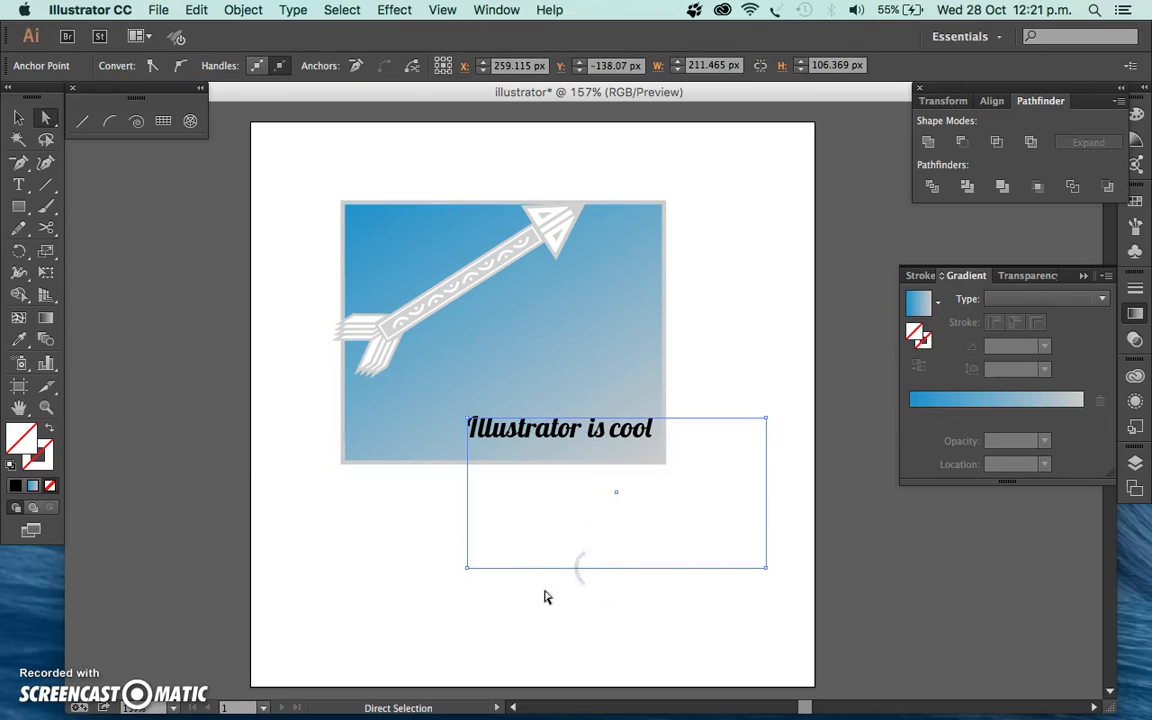
pyautogui.click(504, 609)
# Set the fill of the "Illustrator is cool" text to white (FFFFFF) and deselect it.
pyautogui.click(590, 424)
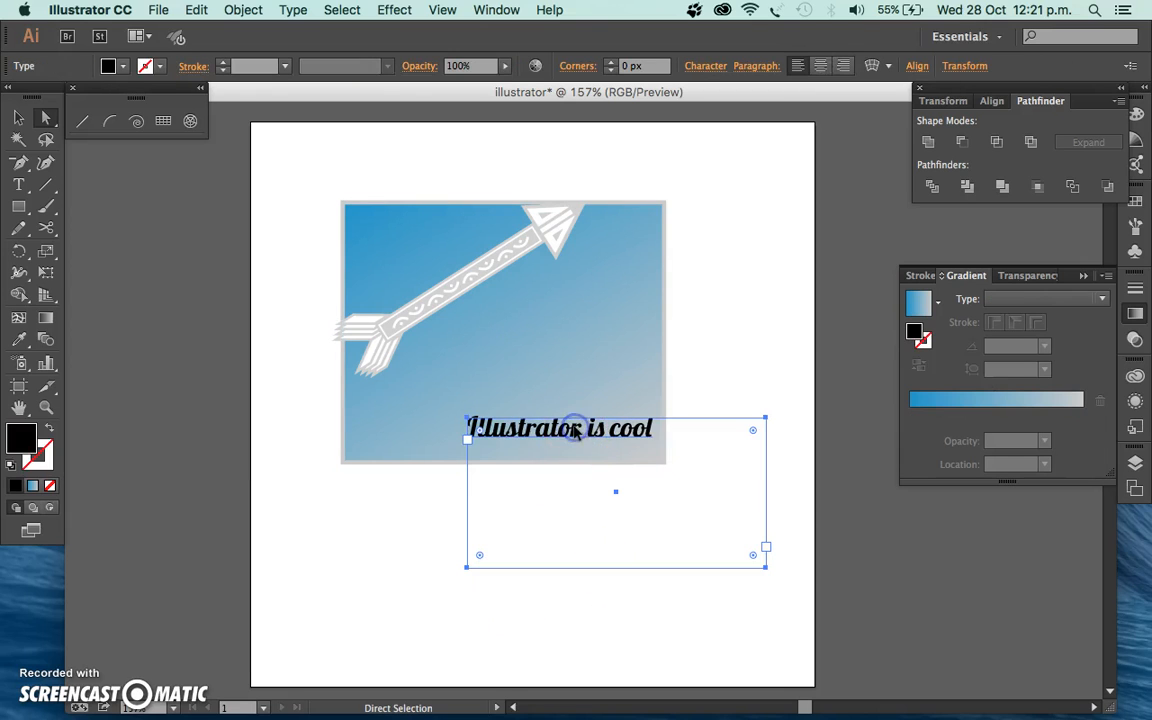
pyautogui.doubleClick(24, 438)
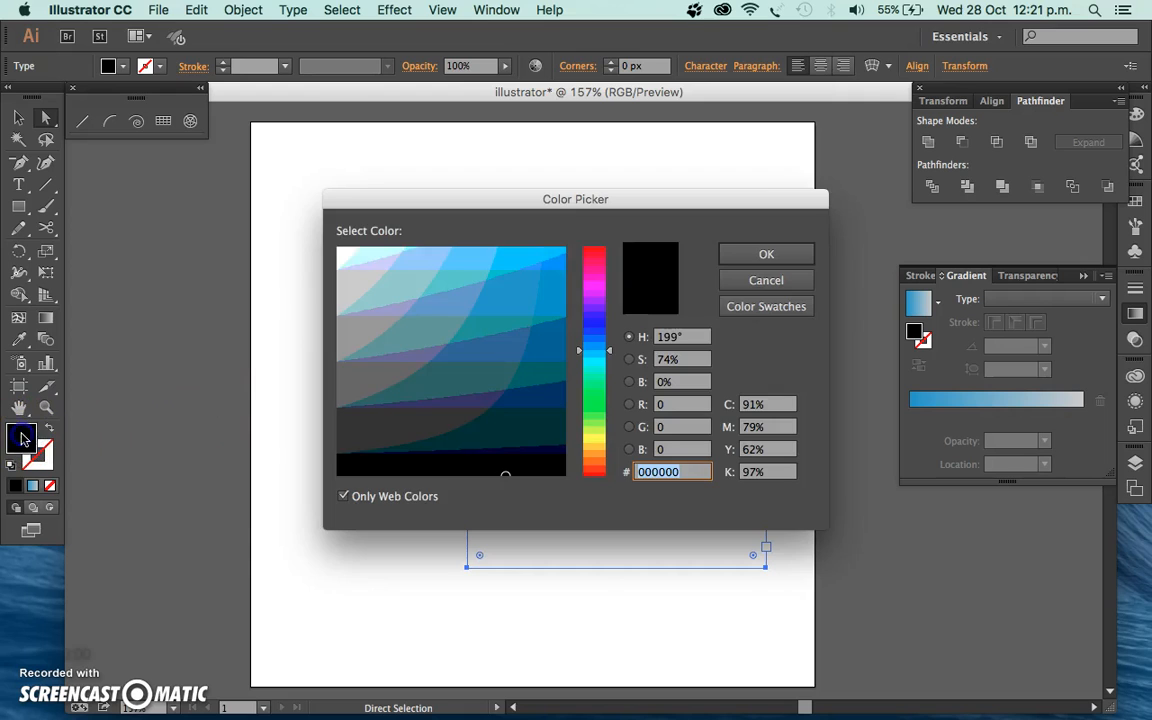
pyautogui.click(343, 251)
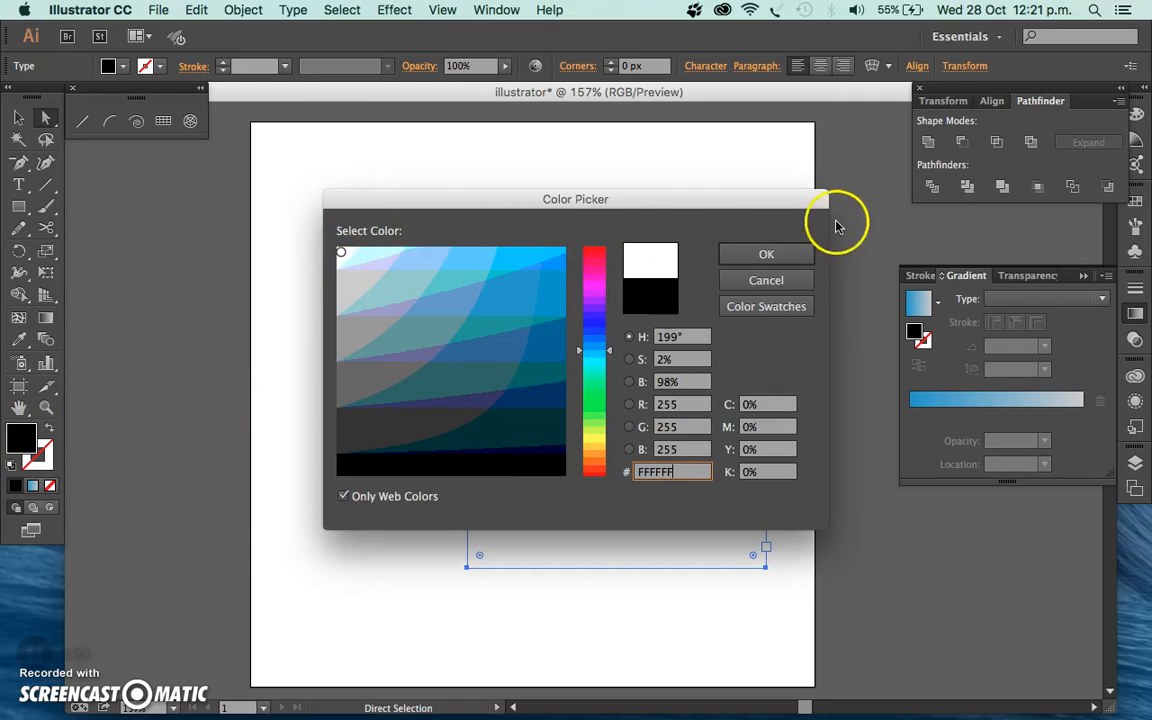
pyautogui.click(800, 252)
pyautogui.click(743, 338)
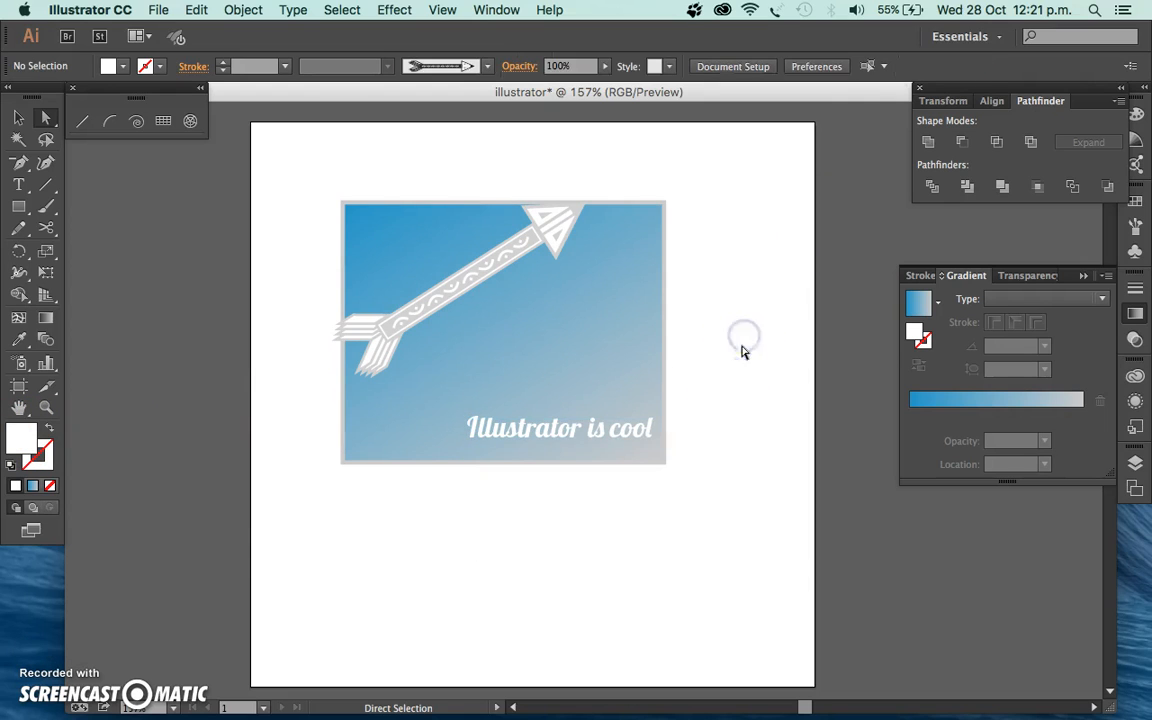